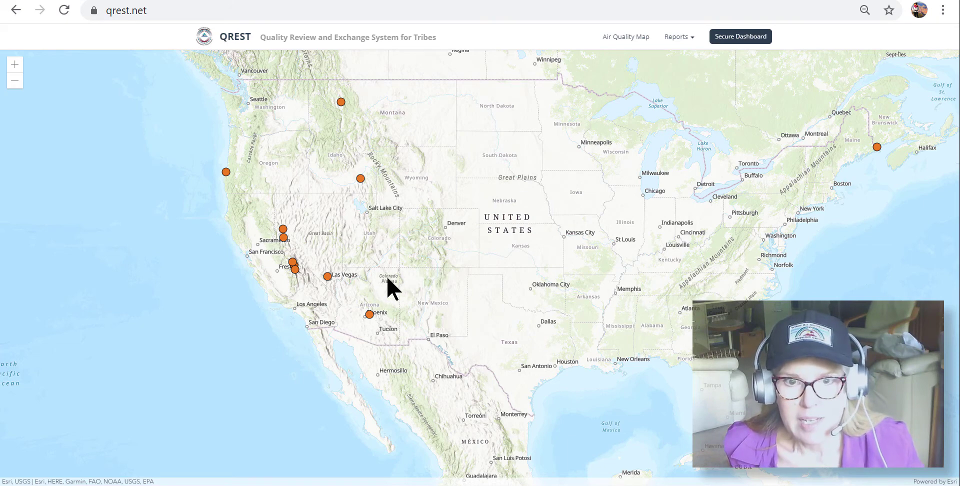
Show today's data for the YPT Campbell Ranch site on the air quality map
click(283, 239)
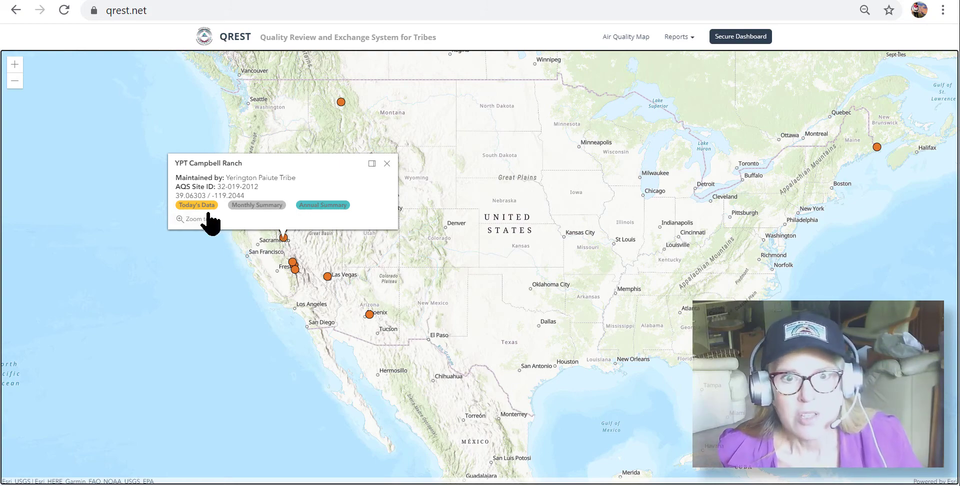
click(192, 206)
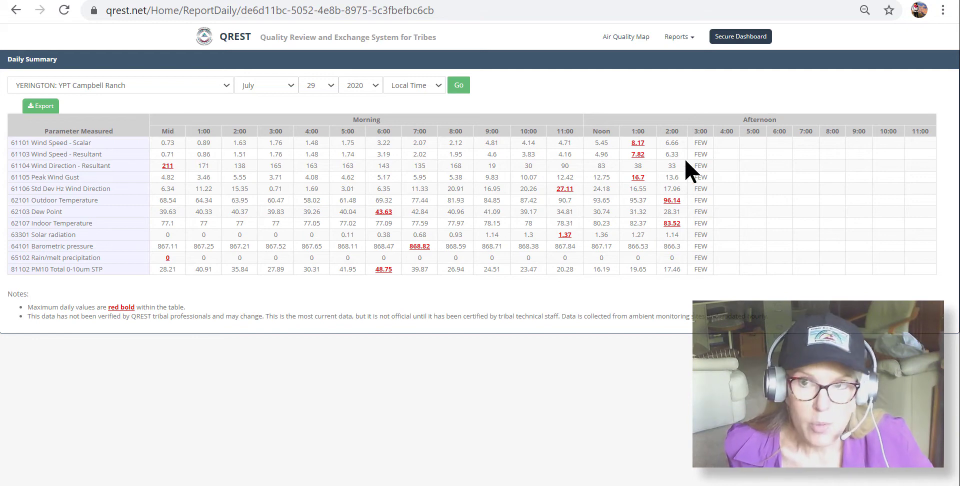
Enter the secure dashboard and show site 2012's Wind Speed - Scalar monitor in the Monitor Quickview
click(741, 38)
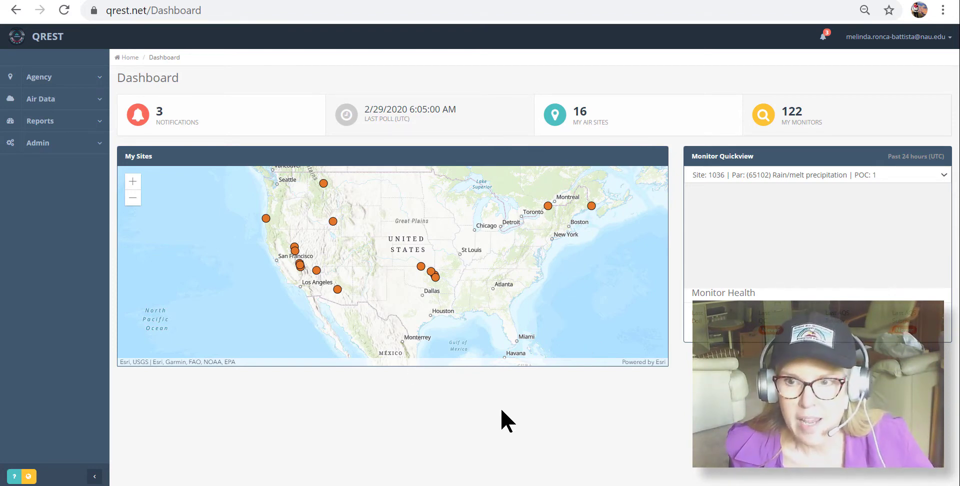
click(944, 175)
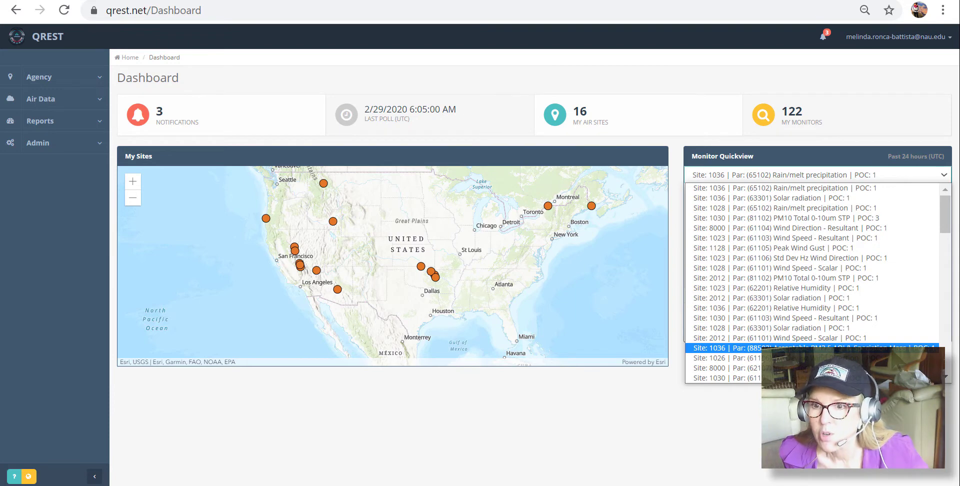
click(886, 337)
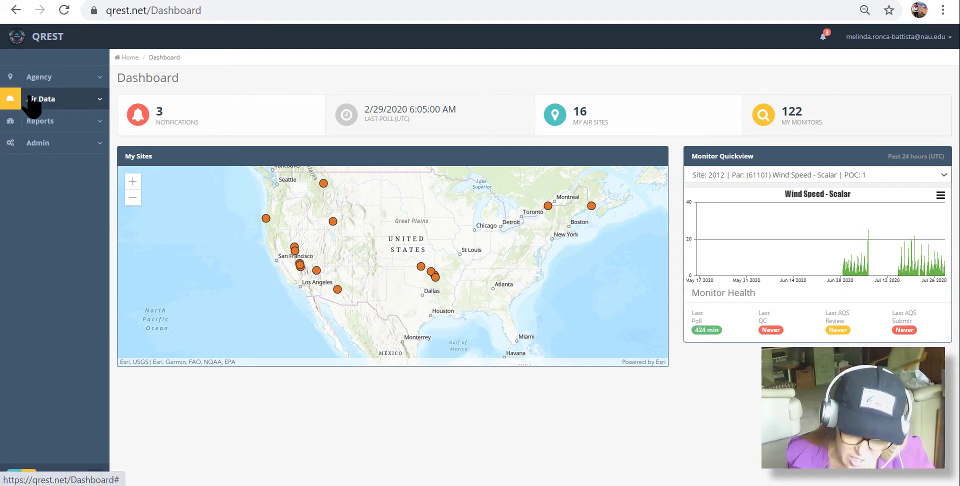
Look over the agency's organizations and open the YPT Campbell Ranch site record for editing
click(47, 78)
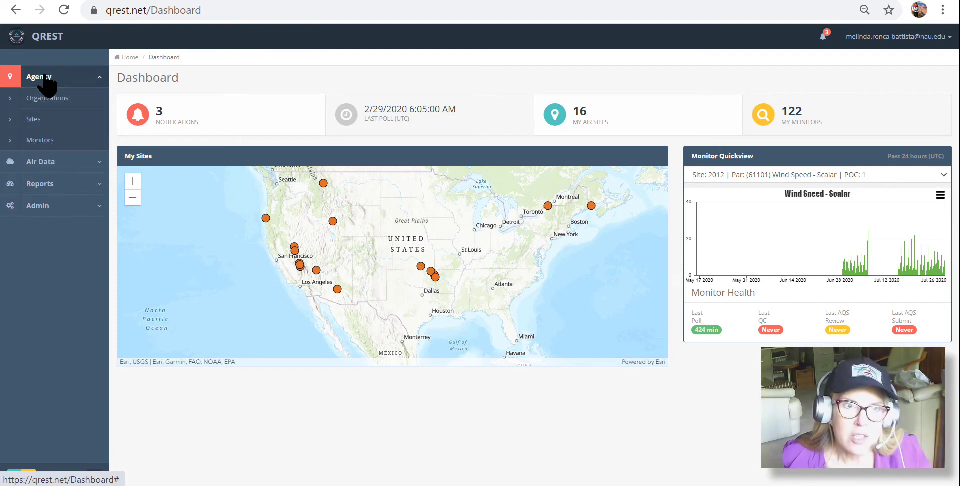
click(61, 97)
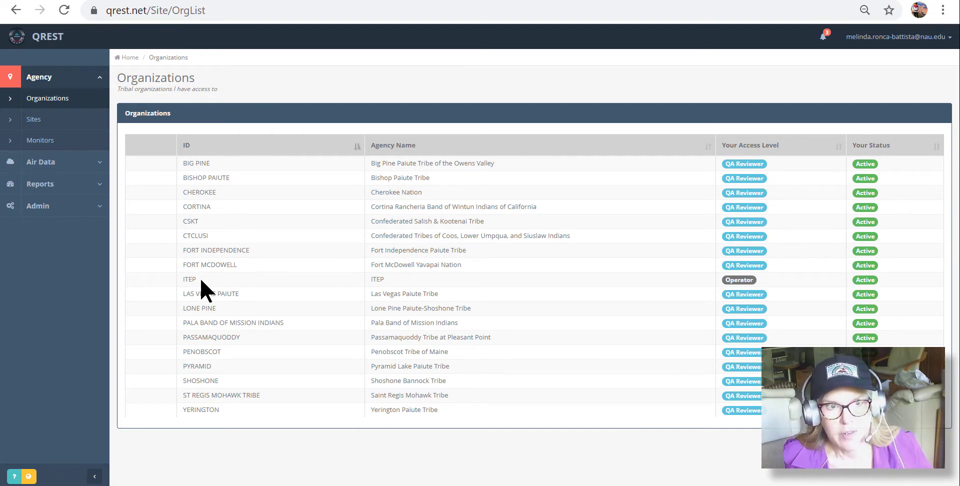
click(48, 119)
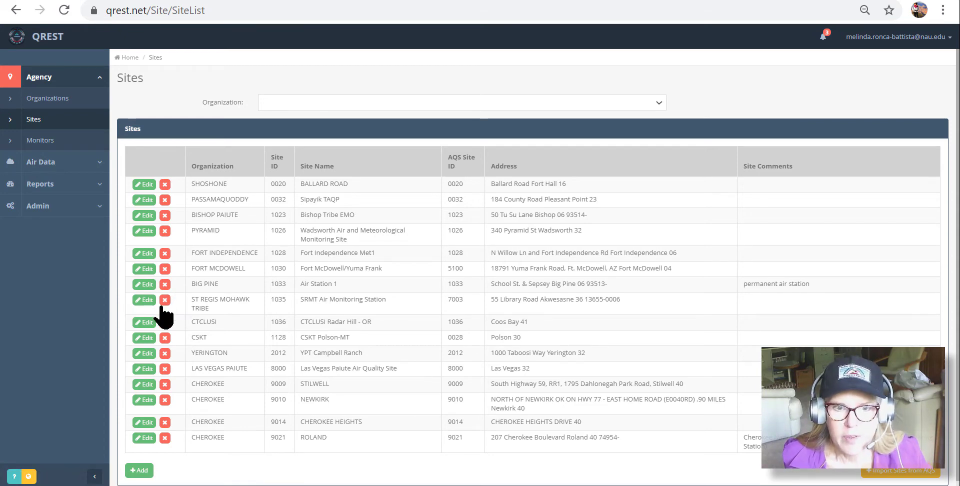
click(147, 354)
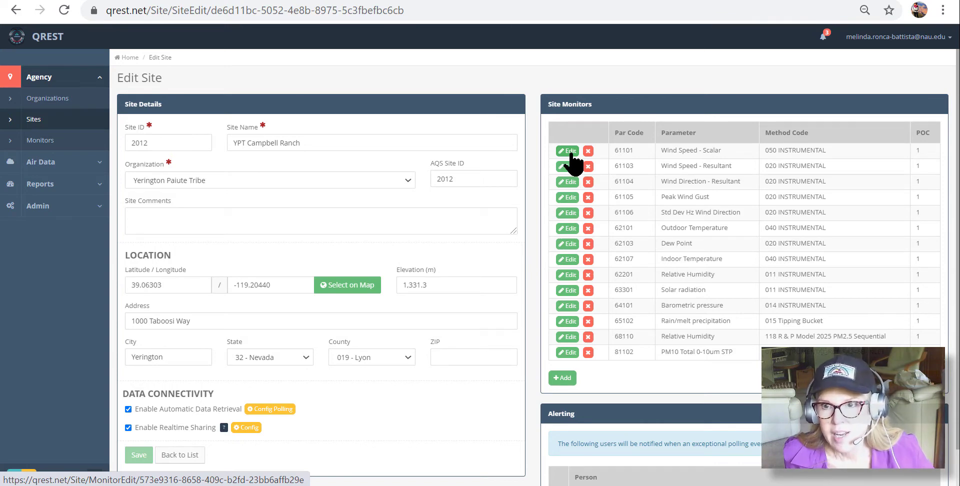
Review the Outdoor Temperature monitor's alert limits, including the N or H choice for consecutive value changes, and return to the site
click(567, 229)
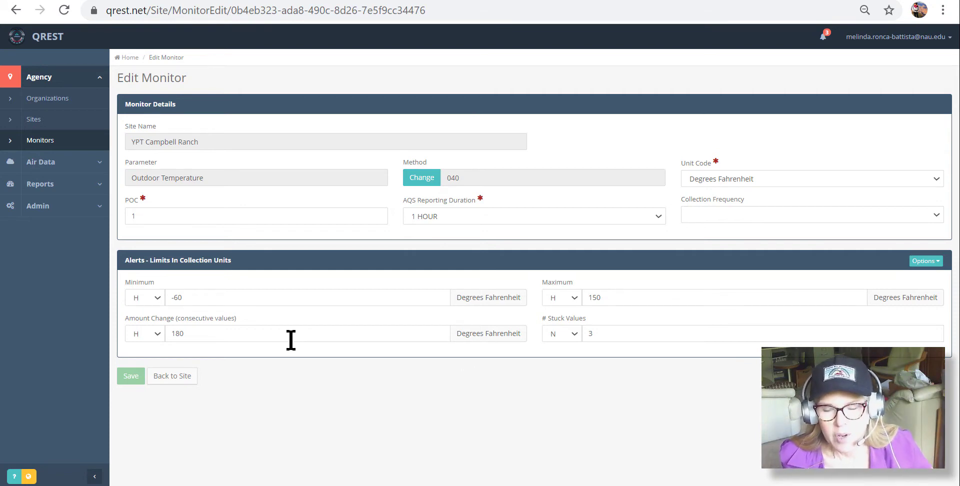
mouse_move(157, 334)
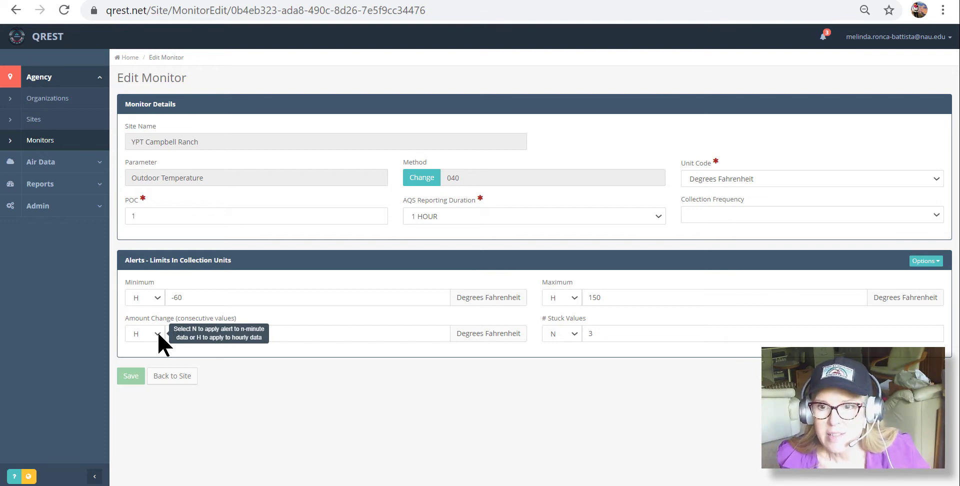
click(158, 334)
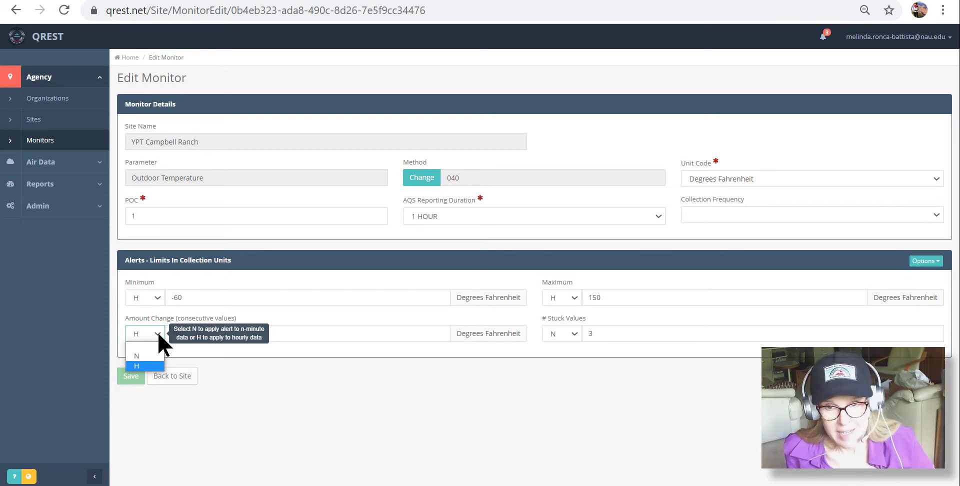
click(304, 333)
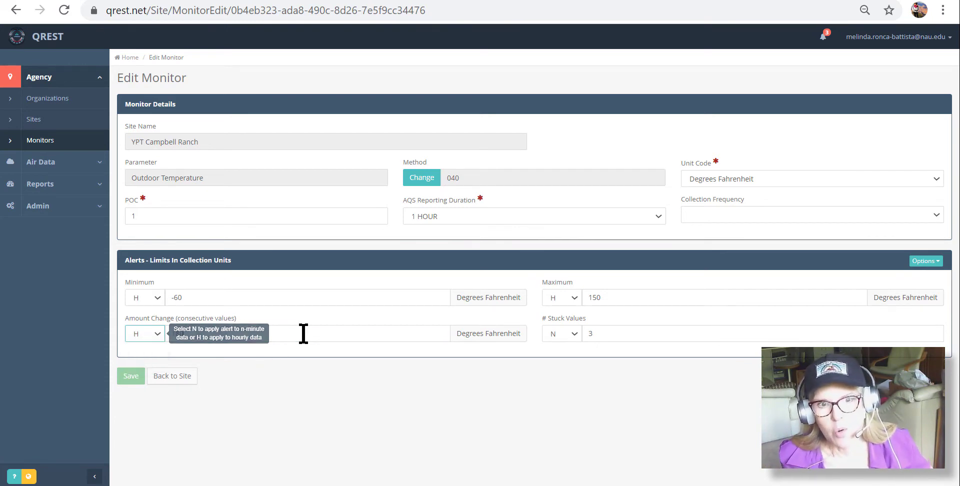
click(303, 334)
text(180)
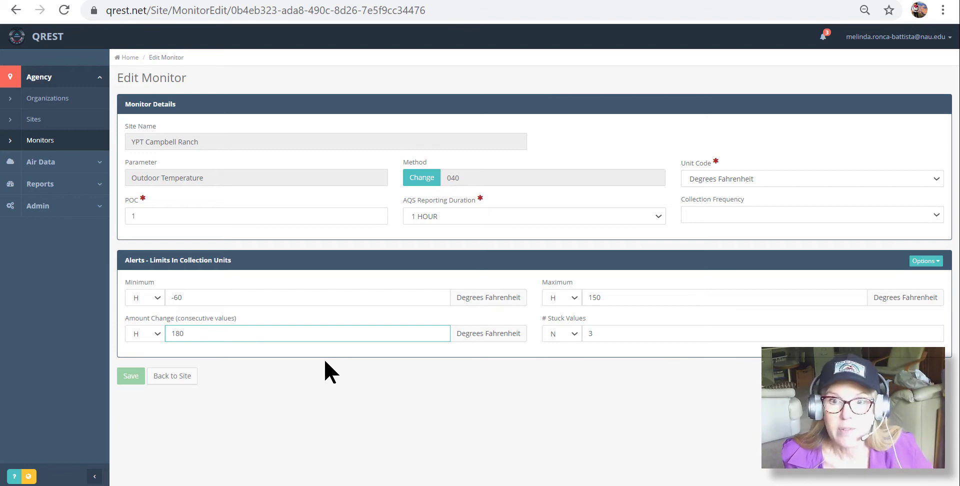
click(176, 379)
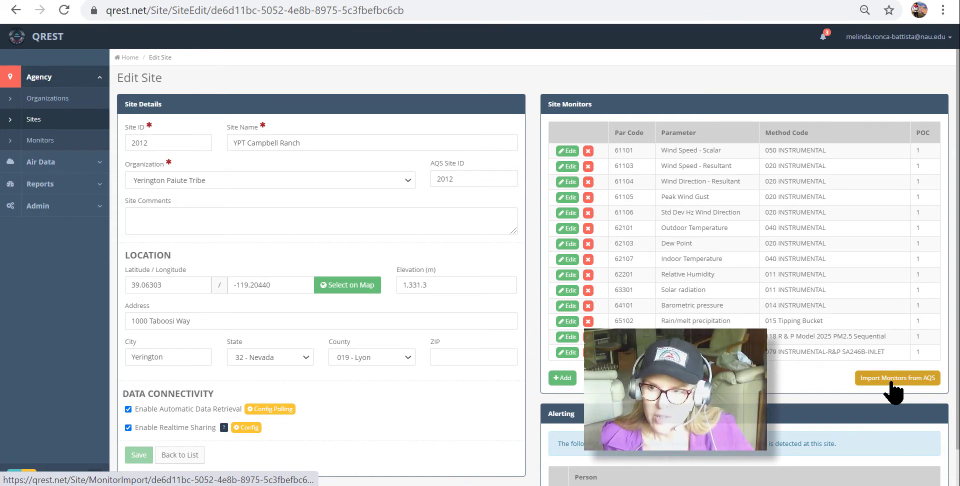
Check which AQS monitors can be imported for YPT Campbell Ranch and return to the site record
click(891, 383)
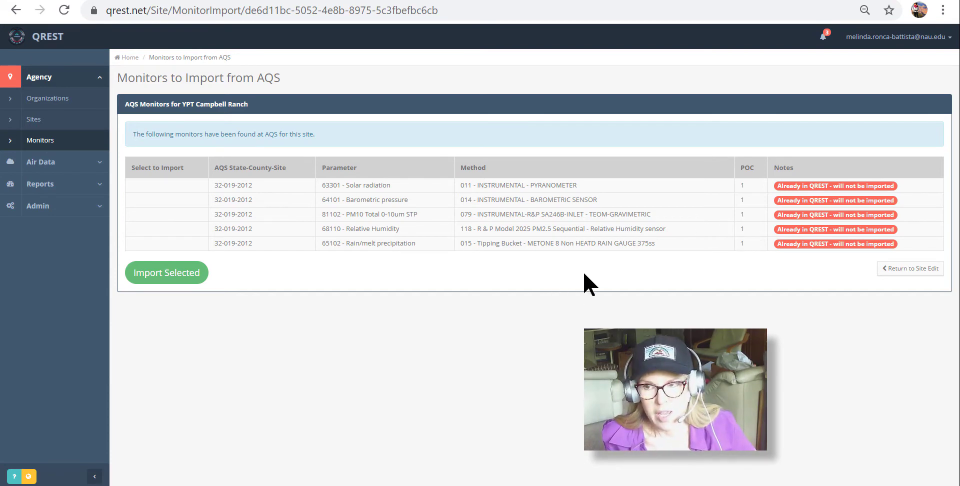
click(893, 273)
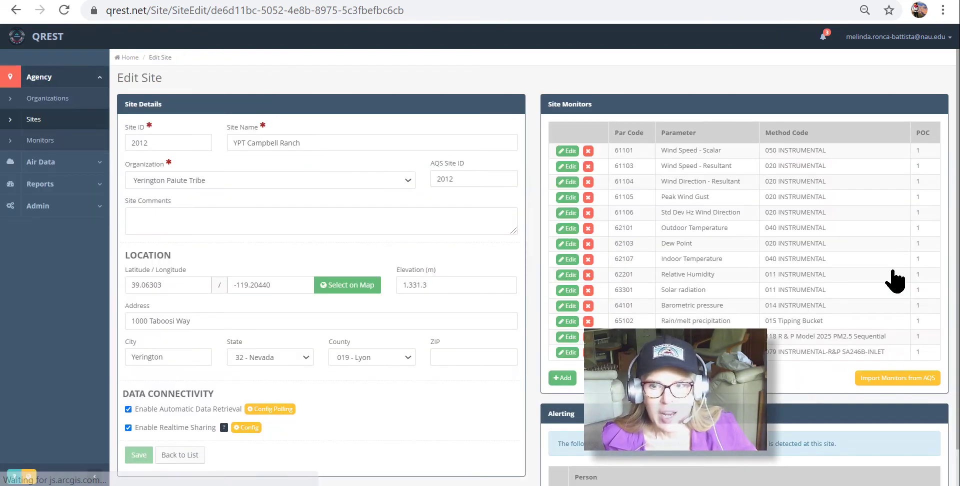
Open the site's polling configuration and review its connectivity, data format and column mapping
scroll(670, 415, down, 2)
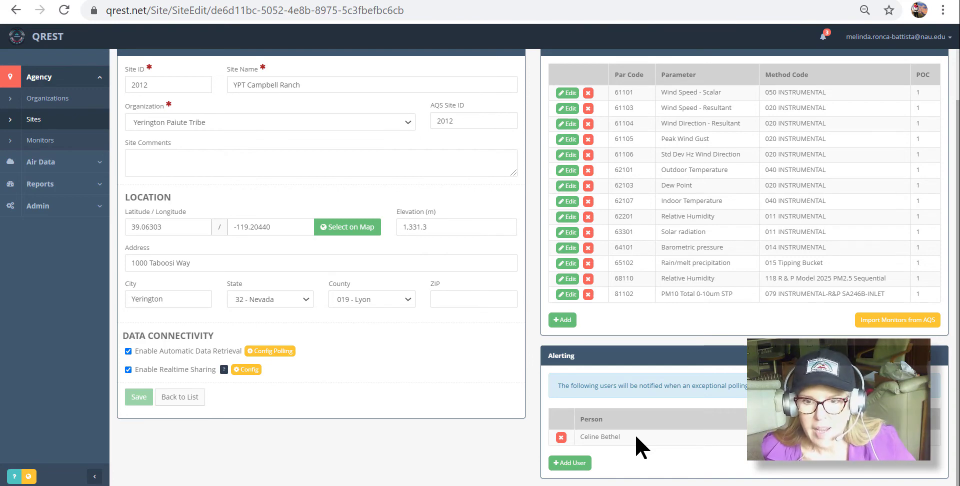
click(276, 355)
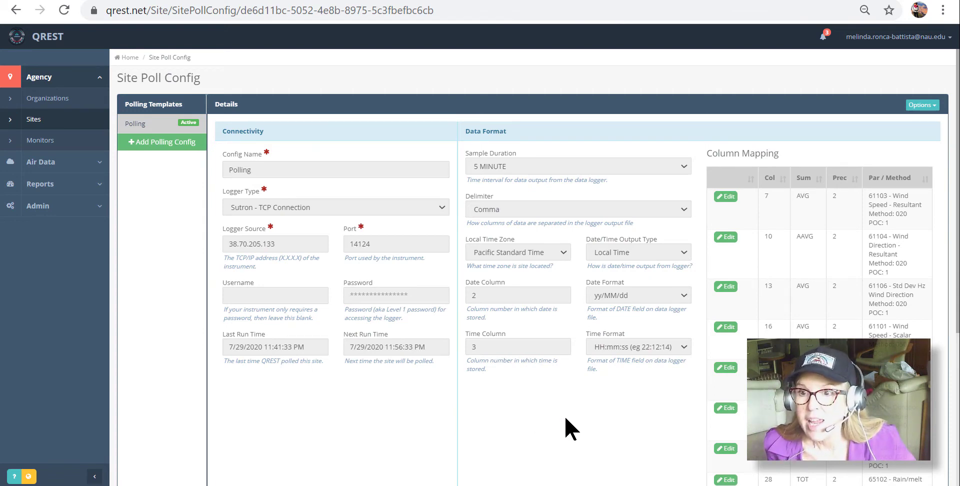
scroll(564, 415, down, 5)
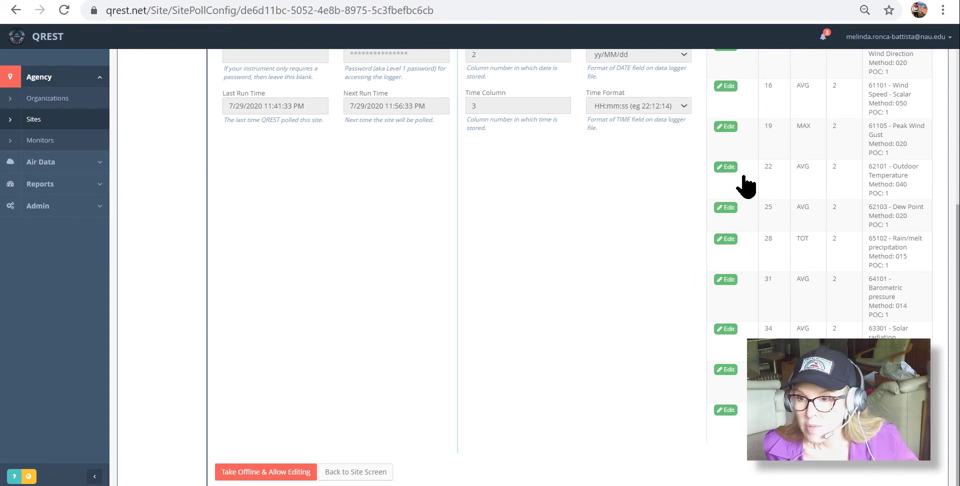
scroll(770, 215, up, 5)
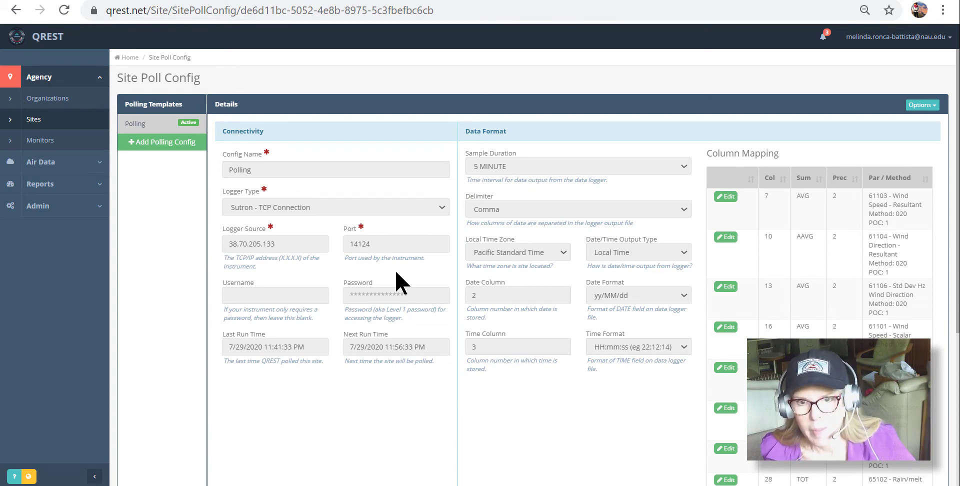
Test the polling connection by retrieving the last 5 data records, and return to the polling configuration
click(929, 115)
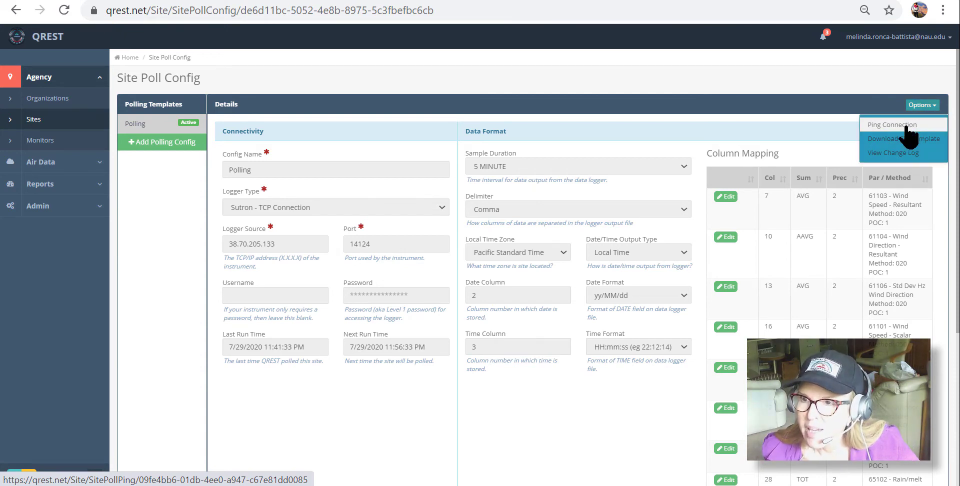
click(911, 129)
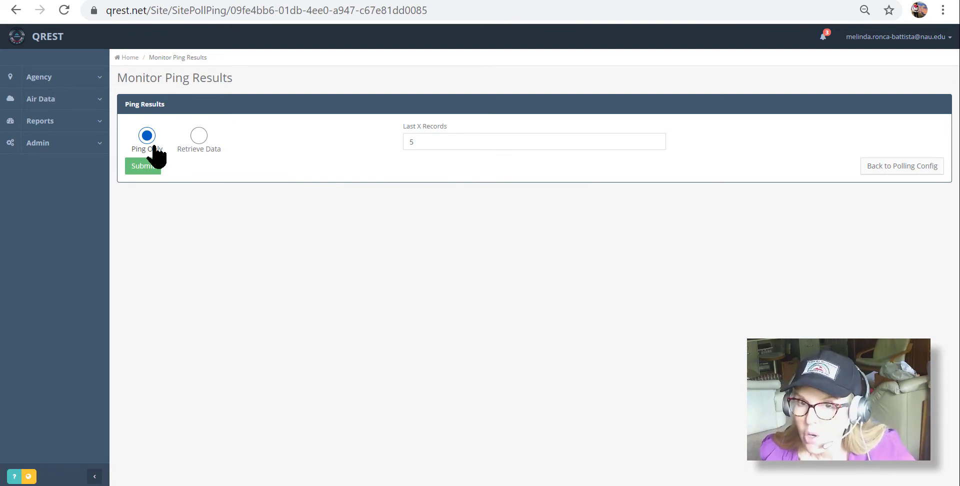
click(198, 137)
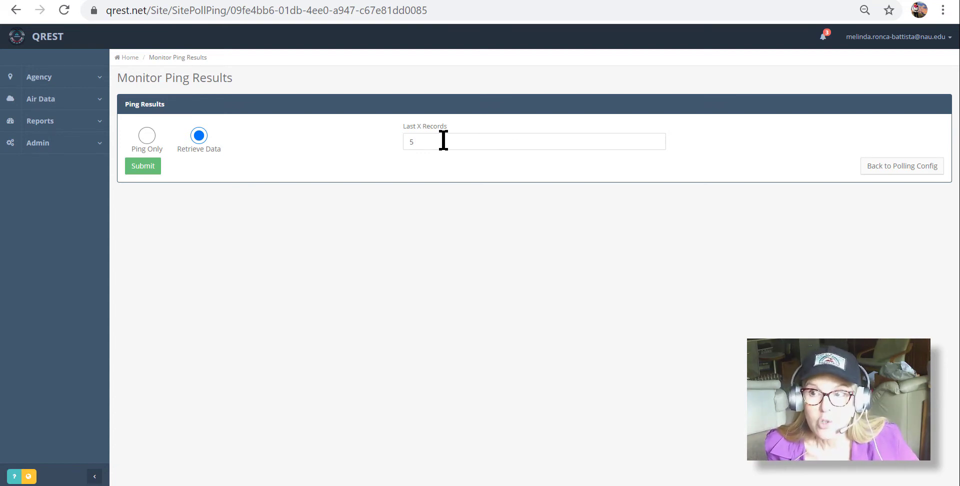
click(139, 167)
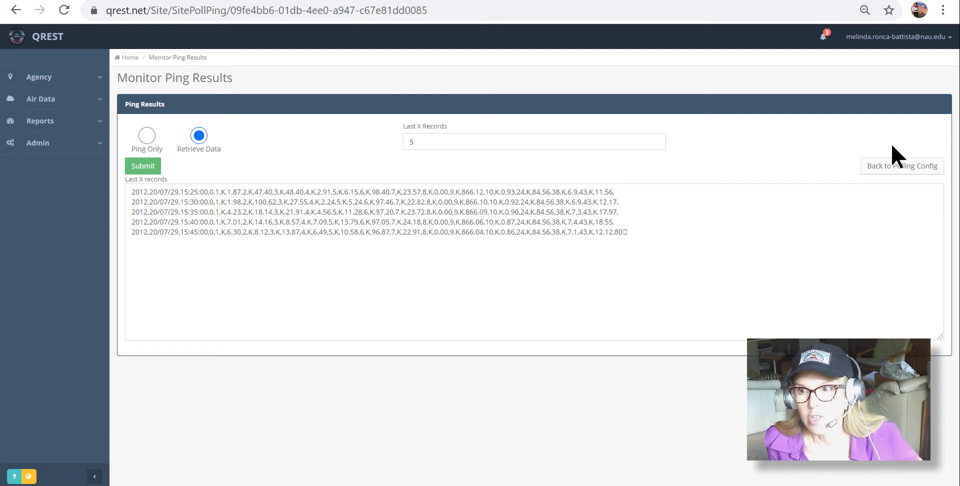
click(902, 171)
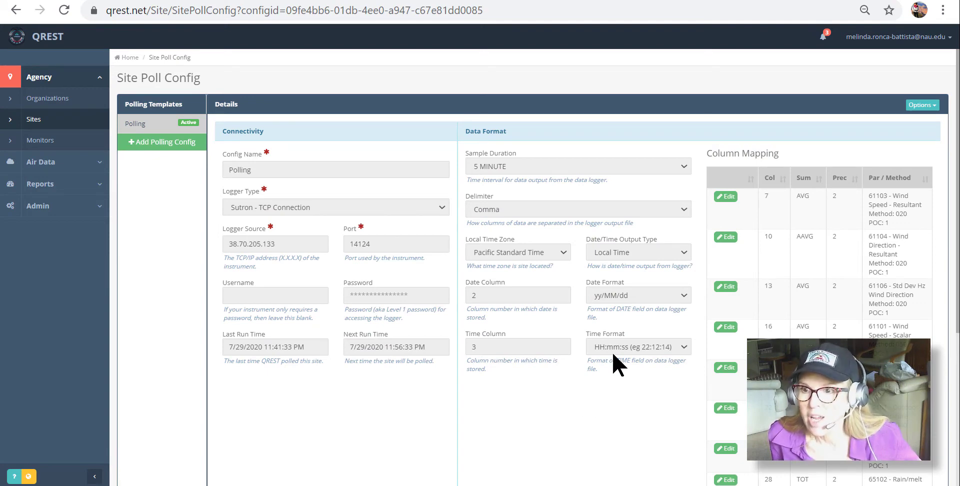
Inspect the PM10 Total 0-10um STP column mapping and its advanced options, cancel without changes and return to the site record
scroll(547, 383, down, 5)
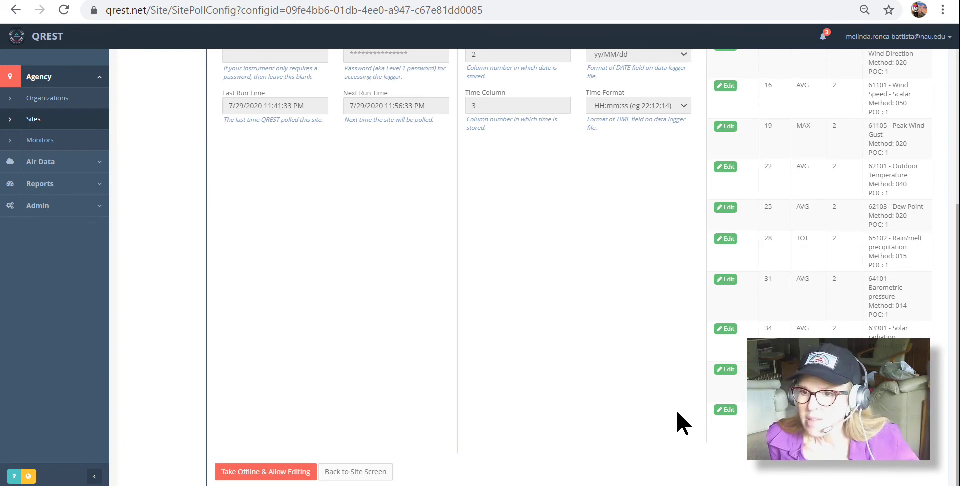
click(718, 411)
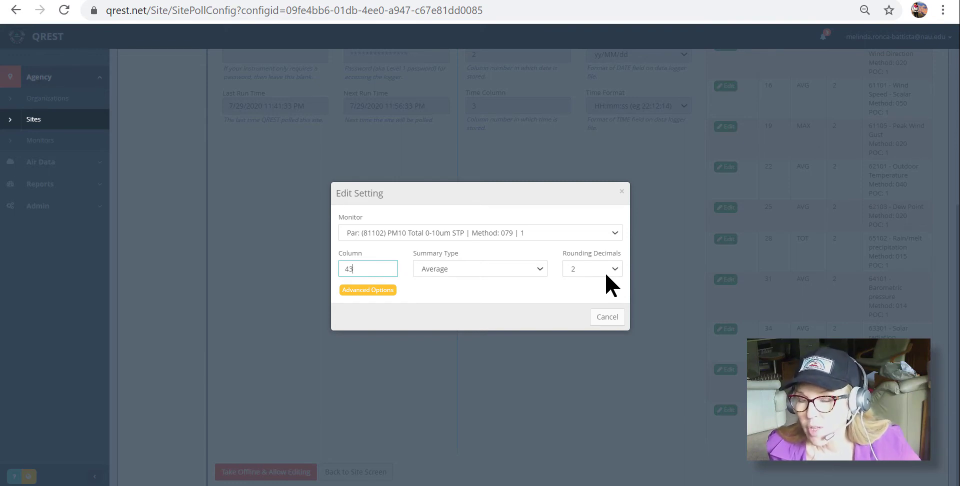
click(372, 289)
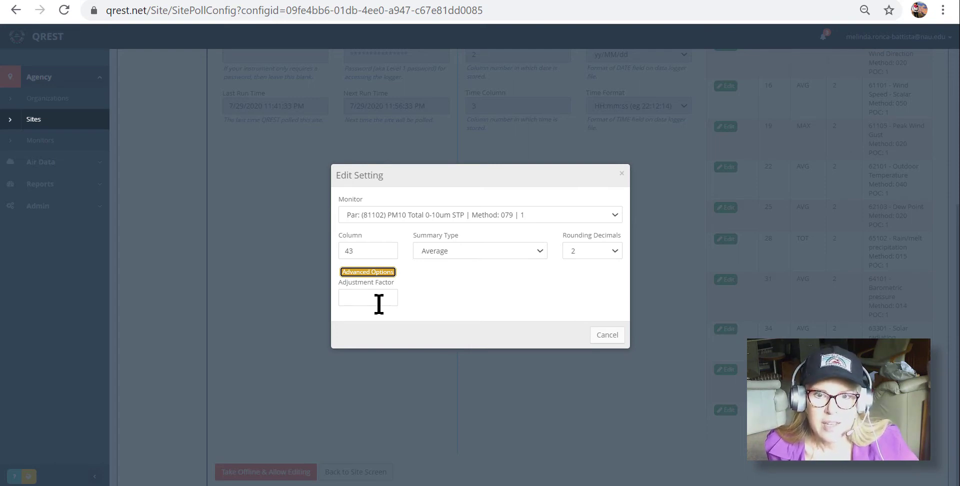
click(602, 335)
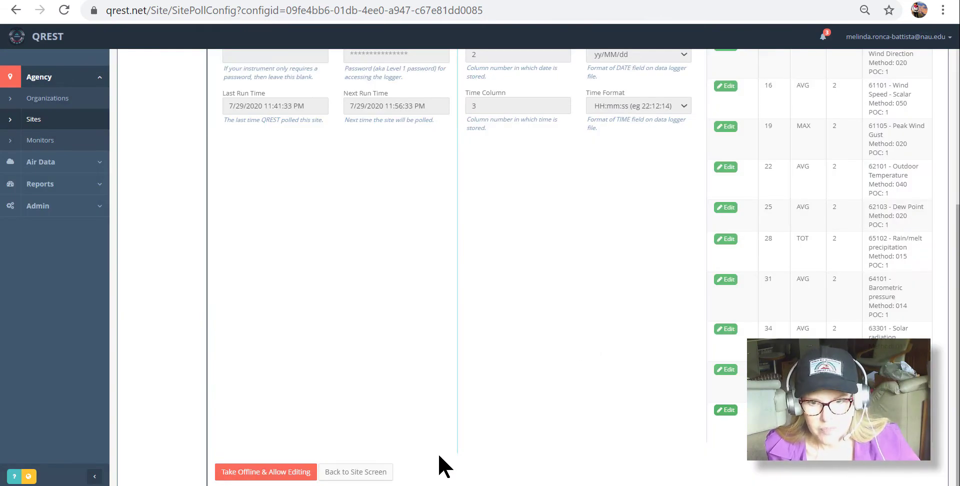
click(380, 473)
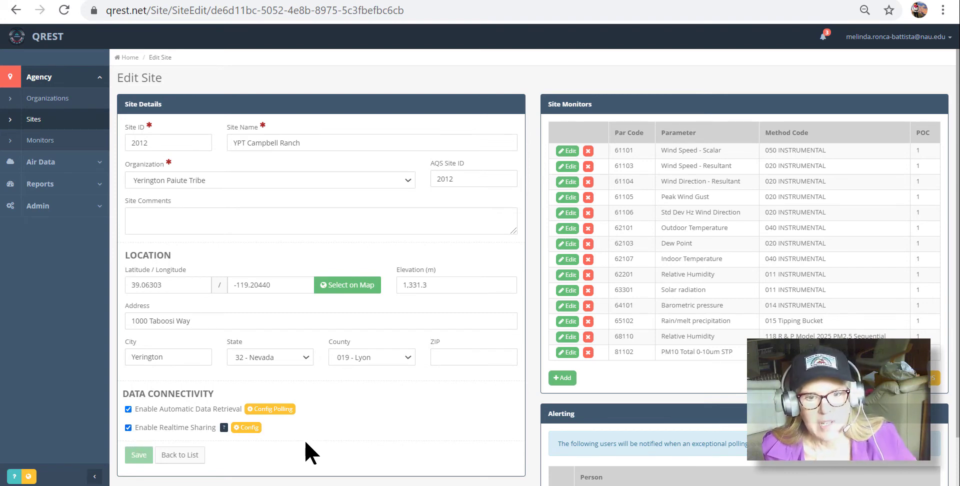
Open the full monitors list and browse the monitors of all organizations
click(39, 142)
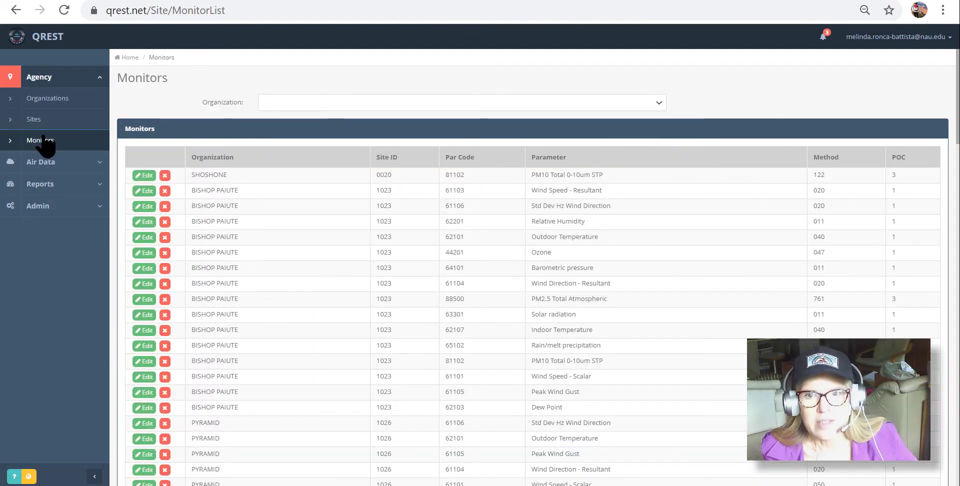
scroll(210, 210, down, 12)
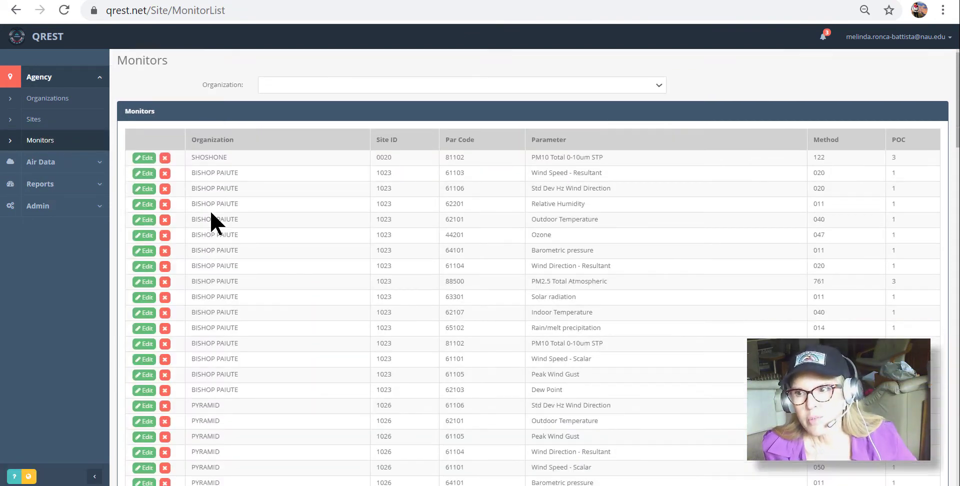
scroll(210, 210, down, 6)
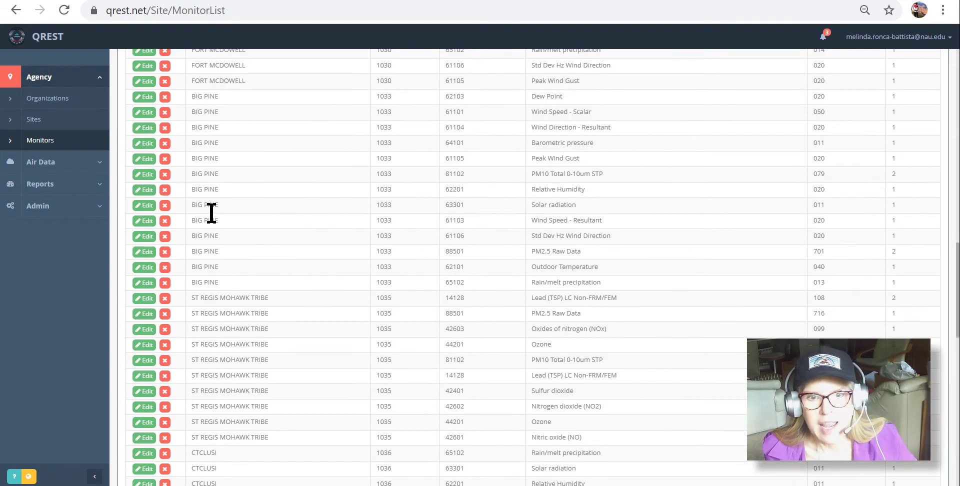
scroll(211, 213, up, 18)
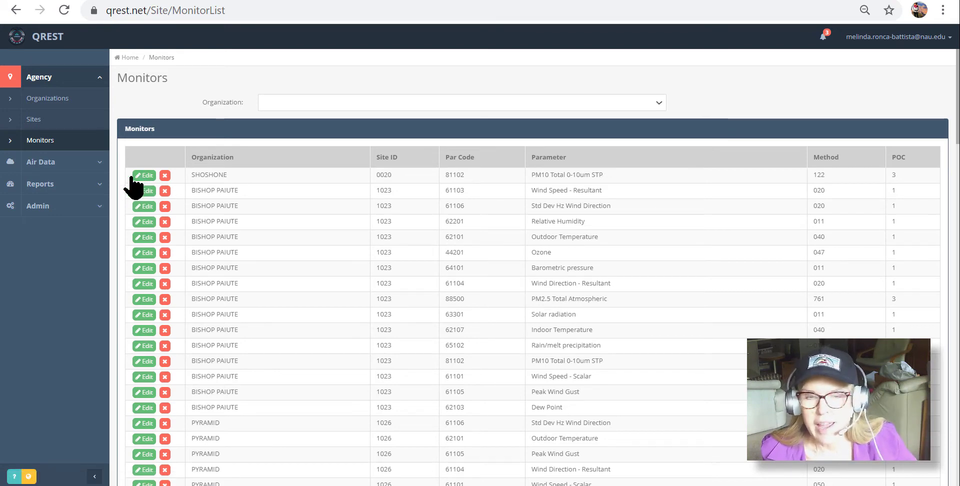
Open the manual data import page and review the available import types without choosing one
click(80, 167)
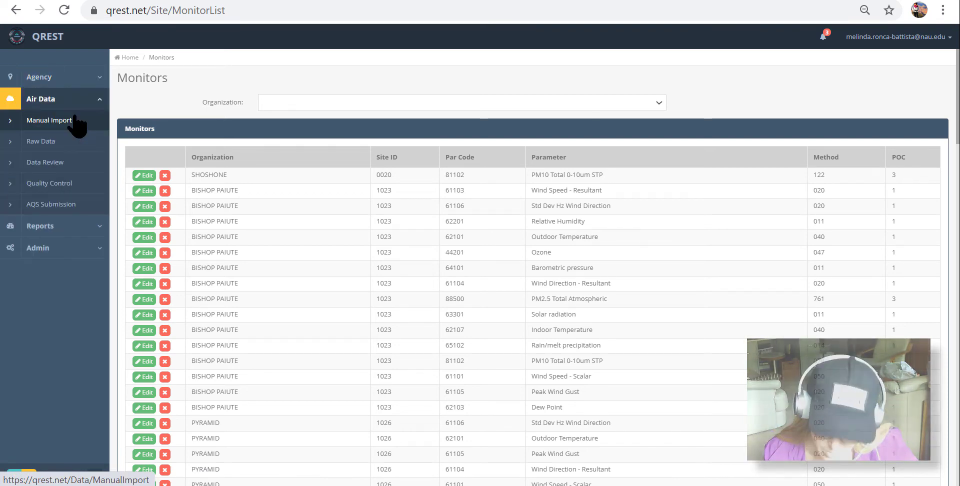
click(77, 123)
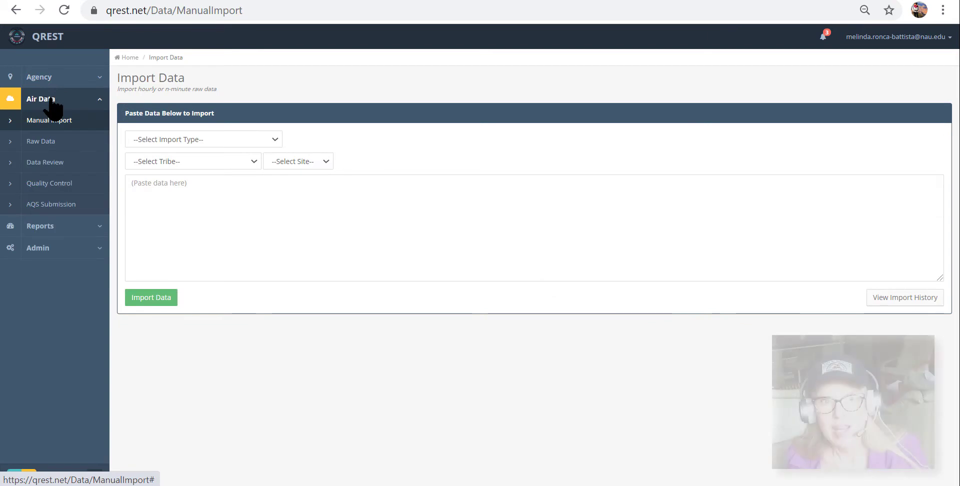
click(56, 127)
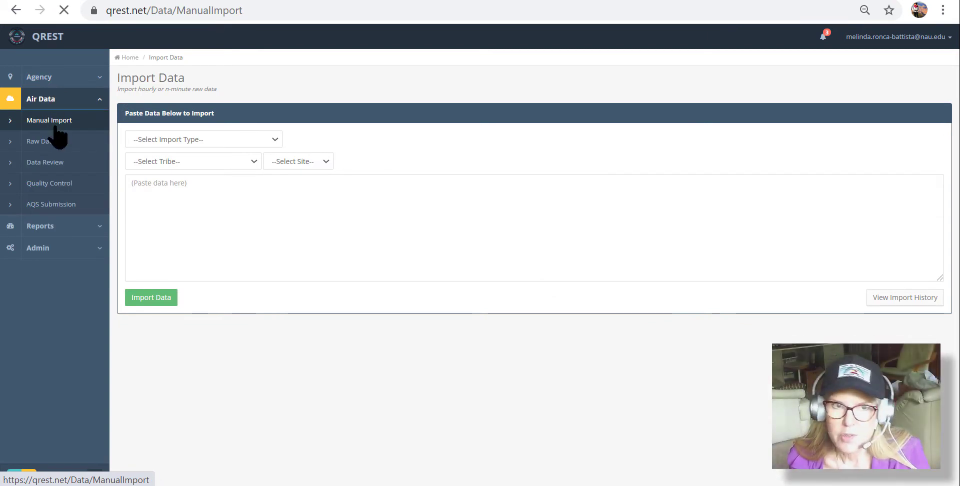
click(276, 143)
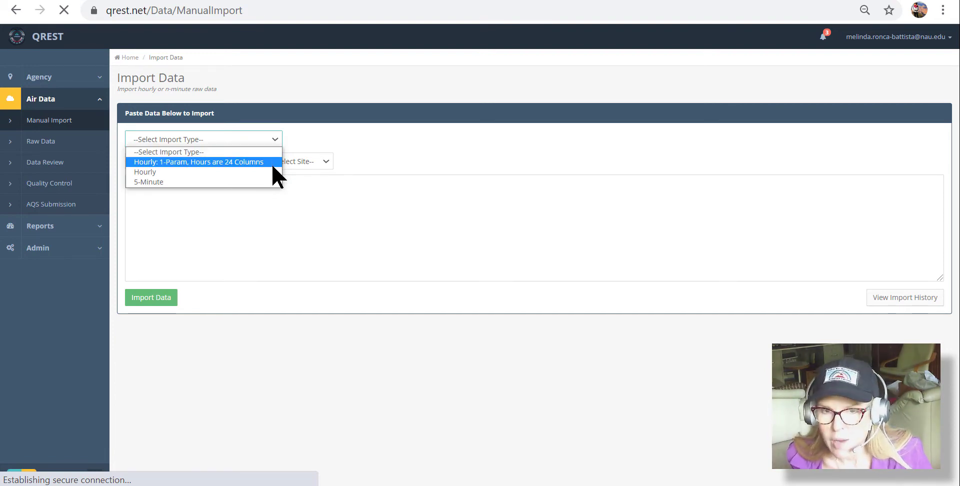
click(275, 143)
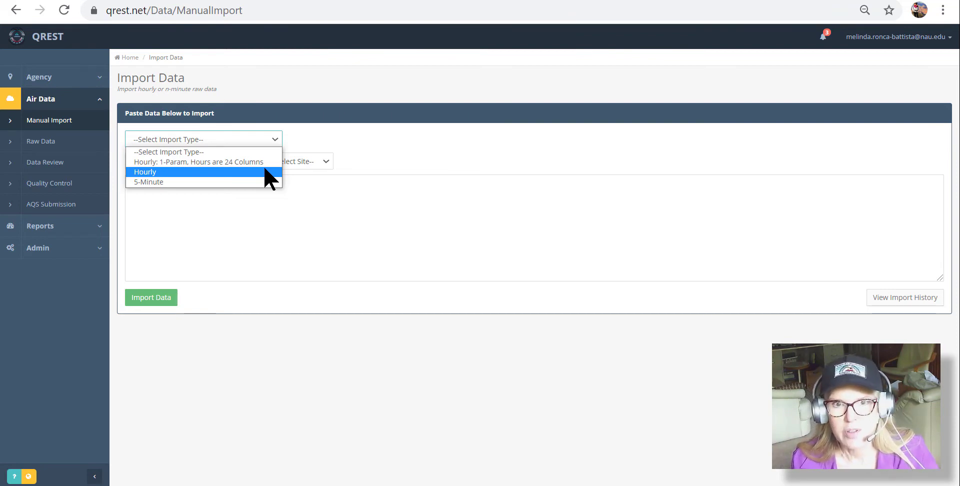
click(316, 205)
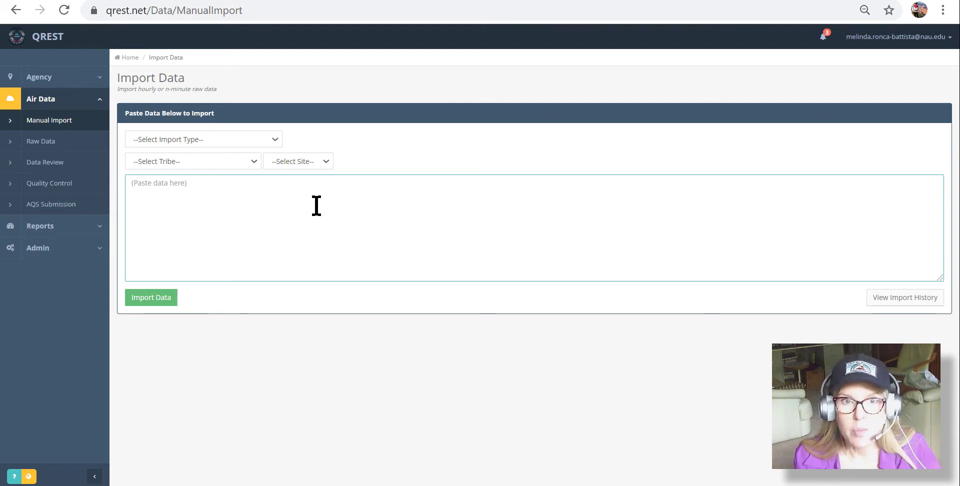
View the data import history of the Yerington Paiute Tribe
click(883, 301)
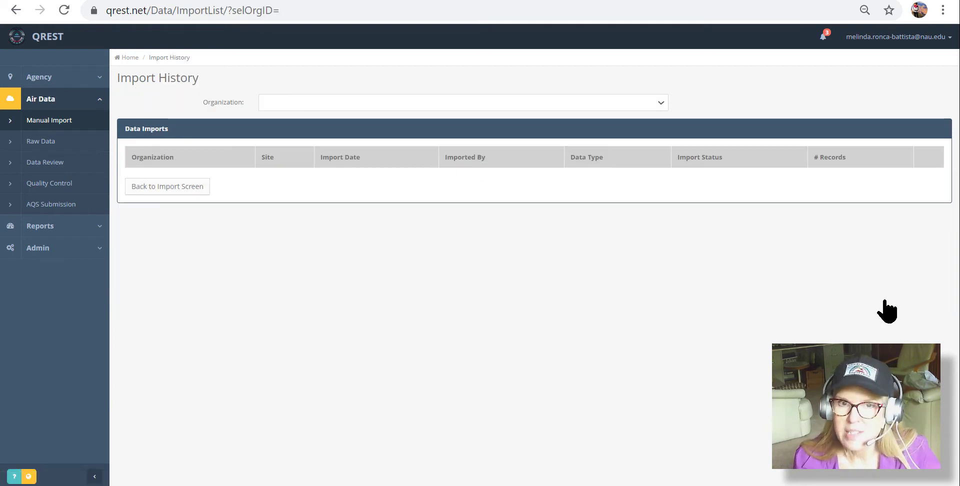
click(660, 103)
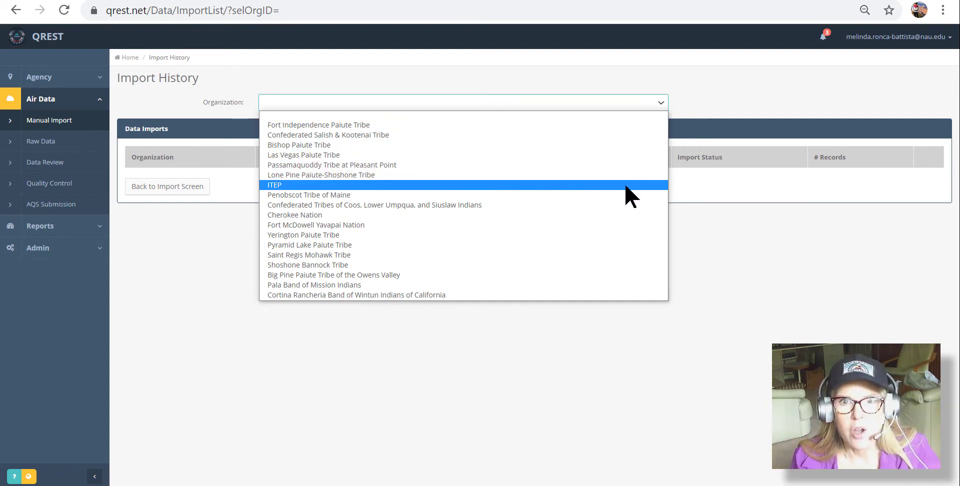
click(631, 235)
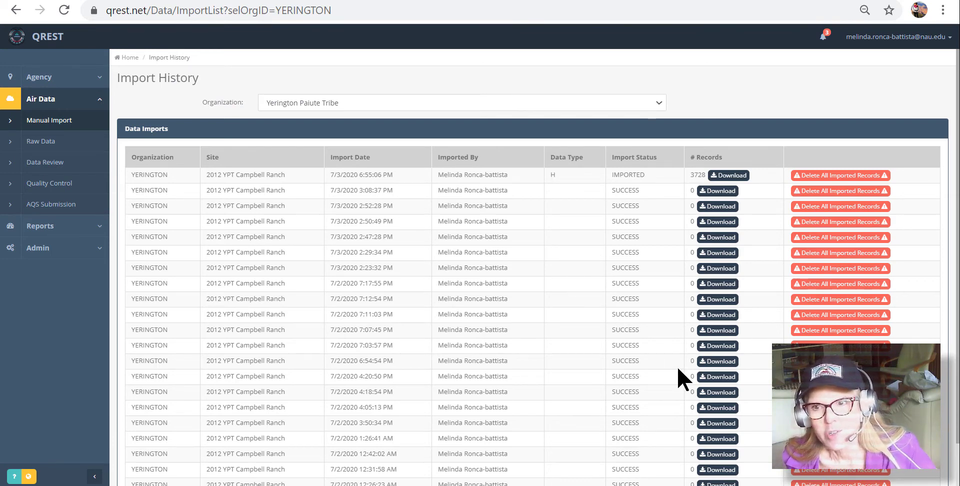
Download the records of the YPT Campbell Ranch import dated 7/3/2020 6:55:06 PM, inspect them in Excel and close the workbook
click(720, 176)
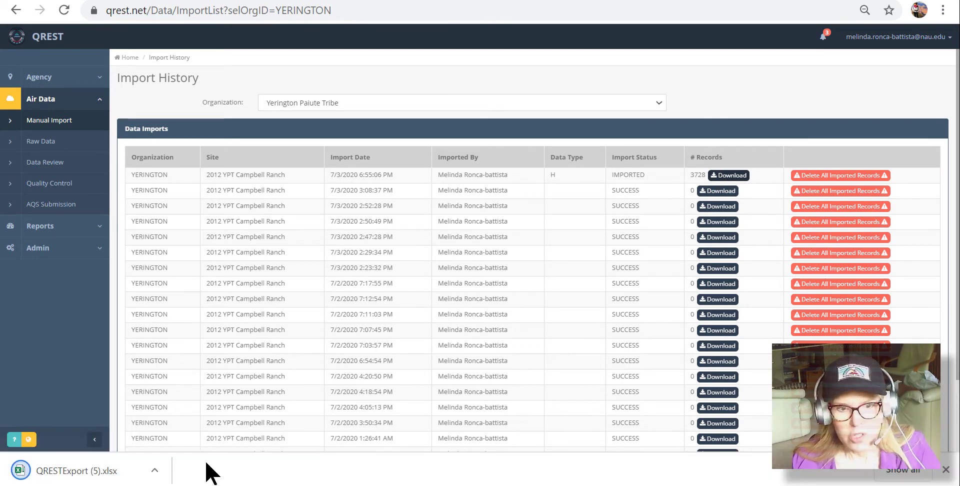
click(114, 476)
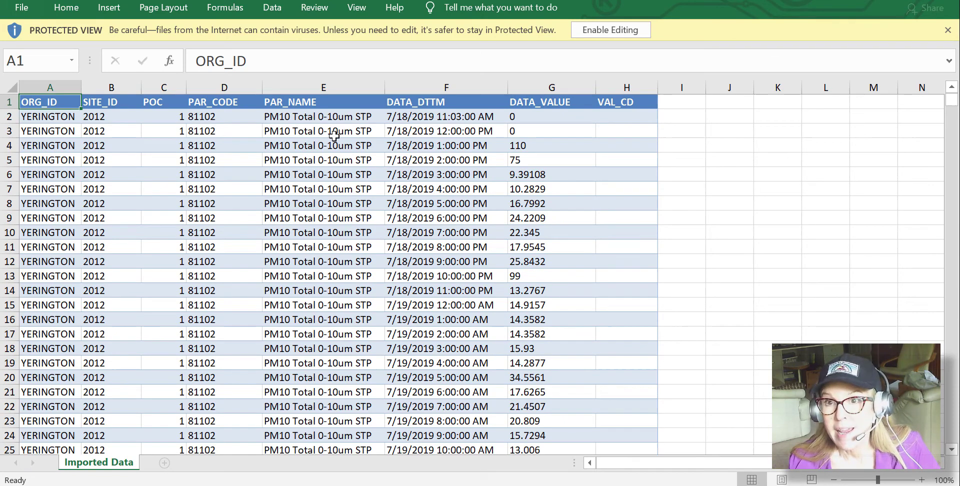
click(949, 3)
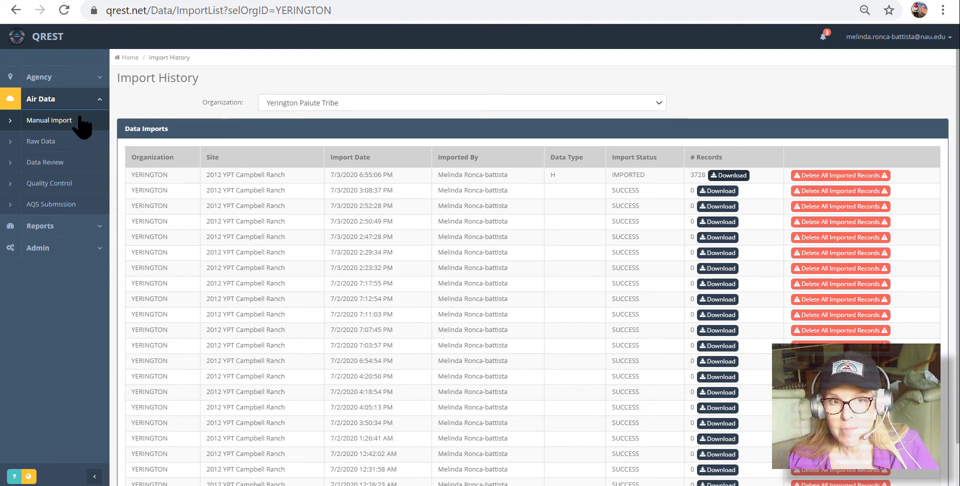
Retrieve today's 5-minute raw data in local time for YERINGTON's site 2012 PM10 Total 0-10um STP monitor
click(75, 143)
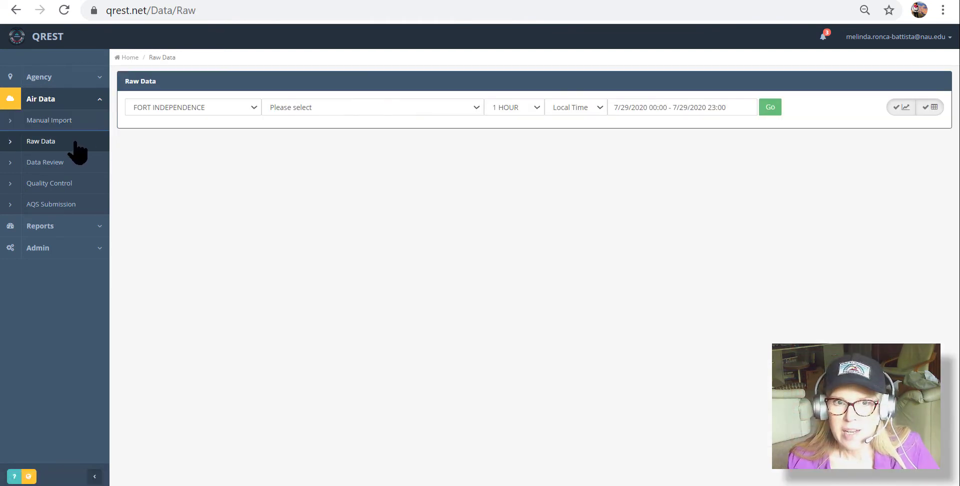
click(255, 107)
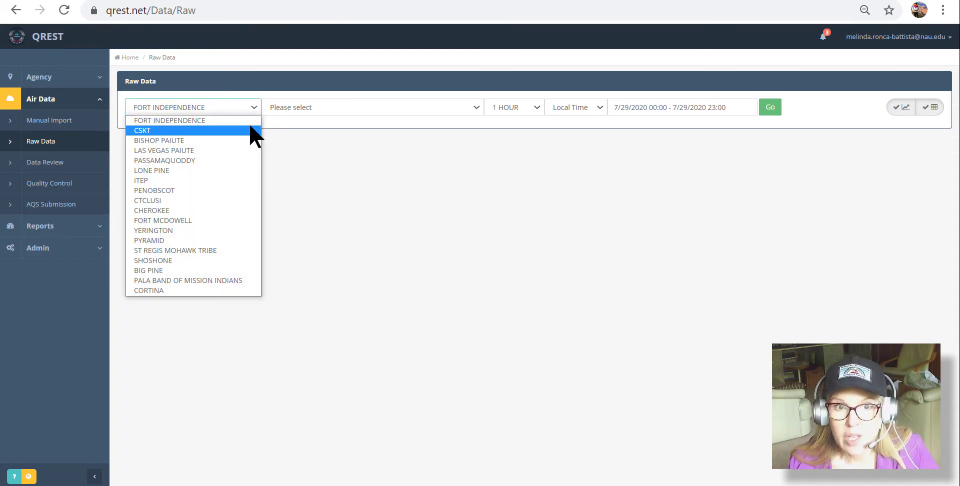
click(236, 229)
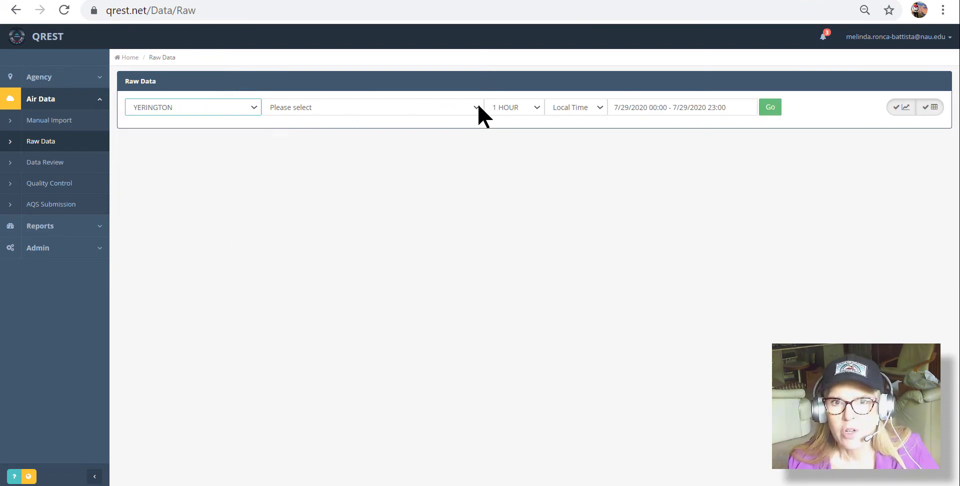
click(477, 104)
click(458, 131)
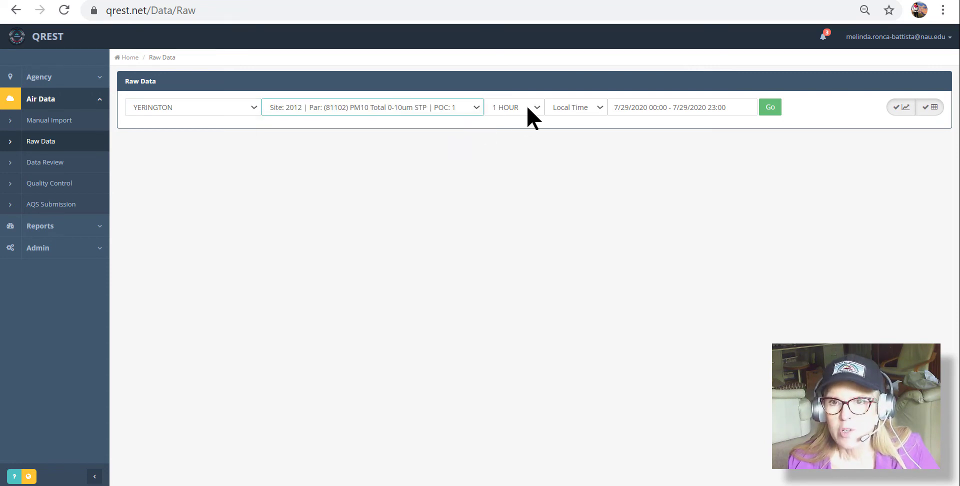
click(532, 104)
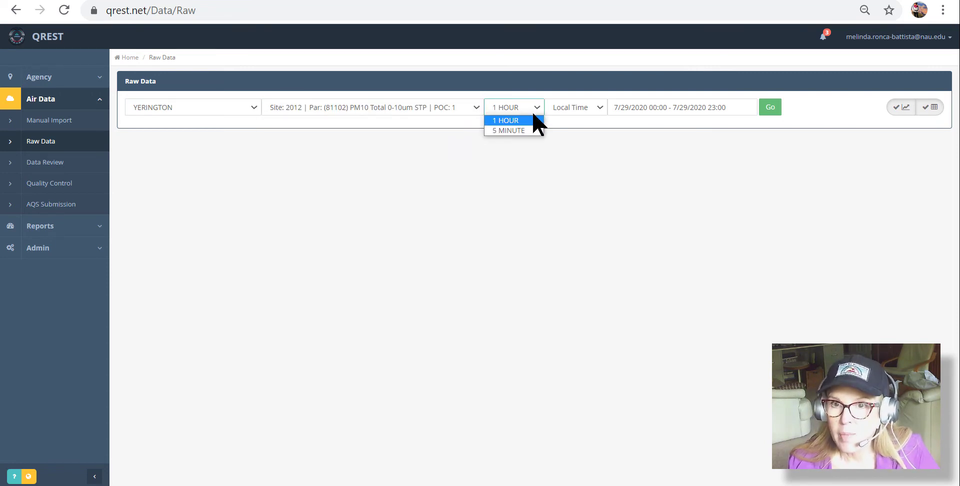
click(525, 130)
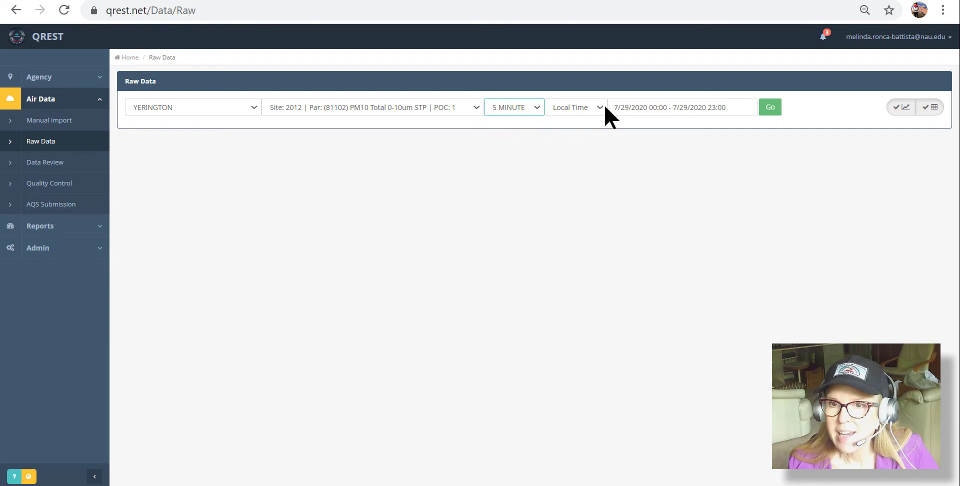
click(633, 107)
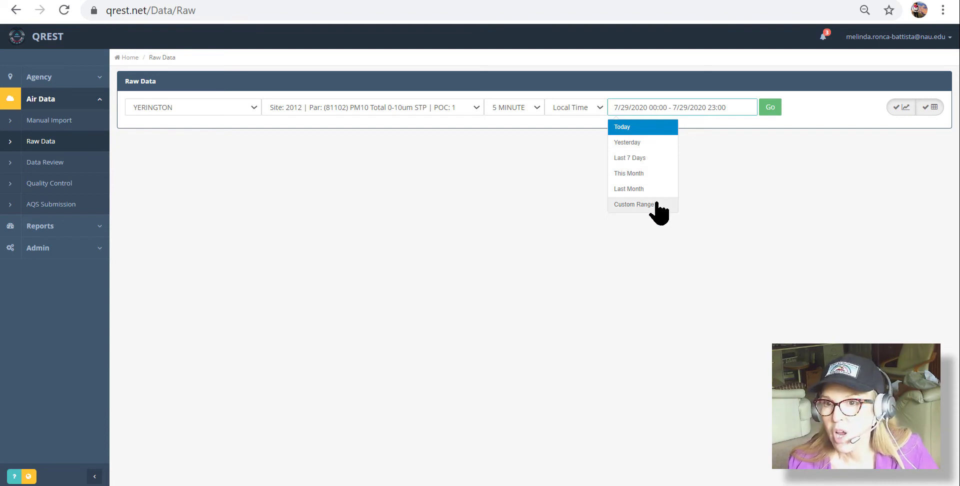
click(652, 128)
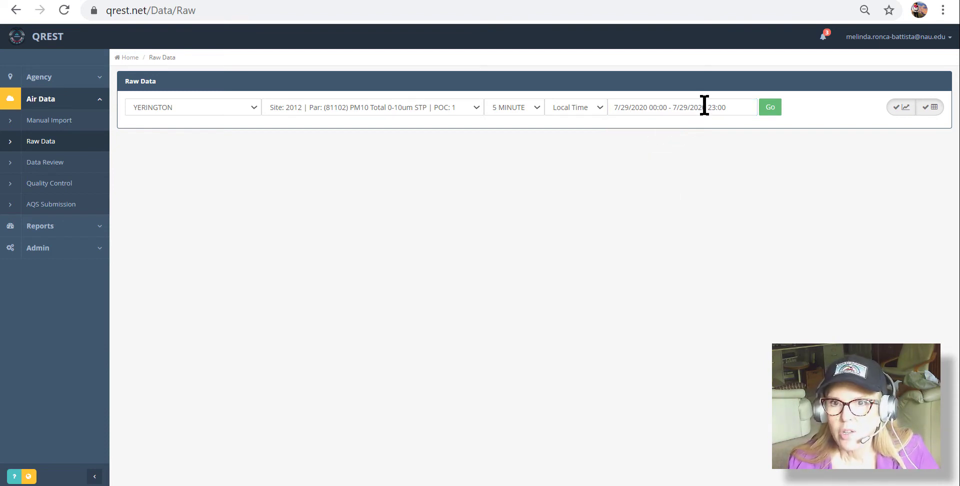
click(771, 108)
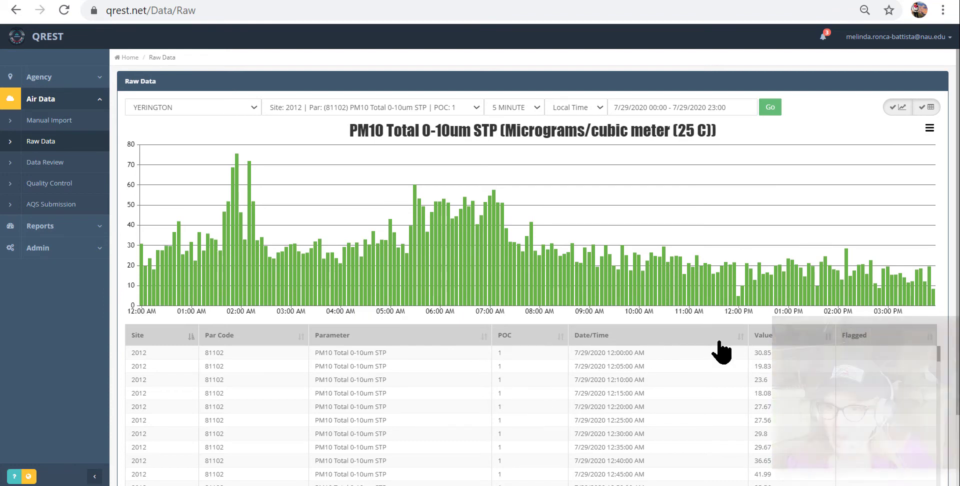
Sort the raw data table by value in ascending and descending order, and finally by date/time
click(828, 336)
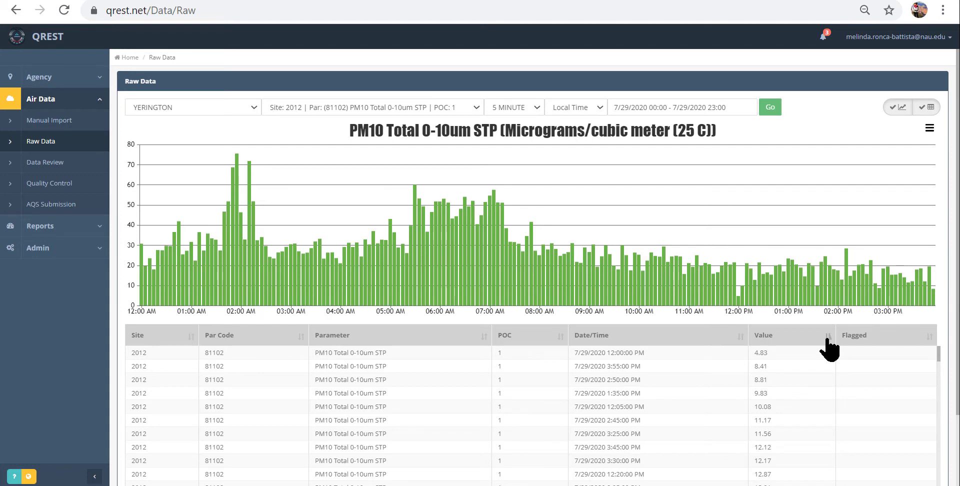
click(828, 337)
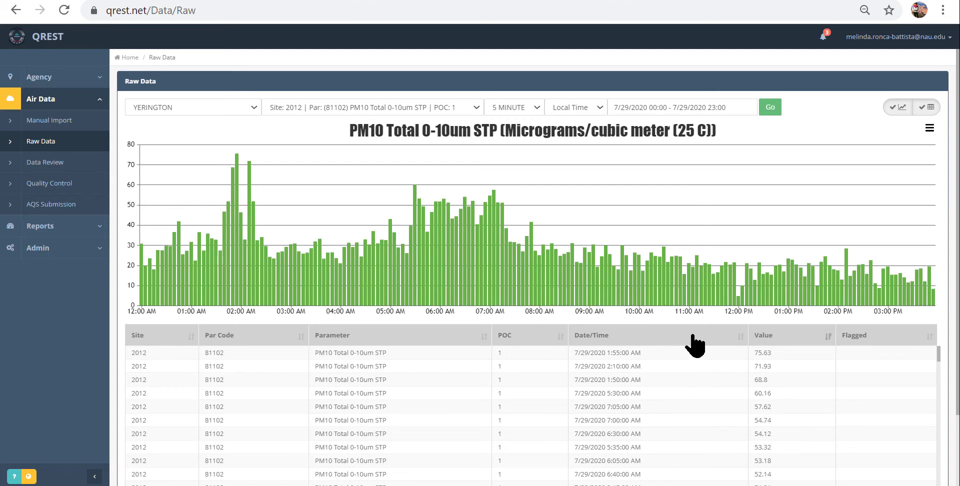
click(725, 337)
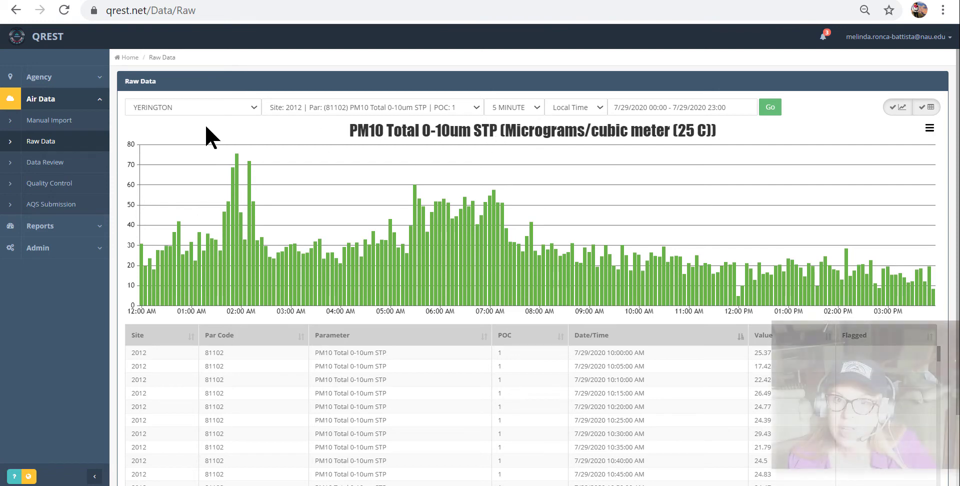
Open the monthly data review summary and select the site 2012 YPT Campbell Ranch
click(82, 163)
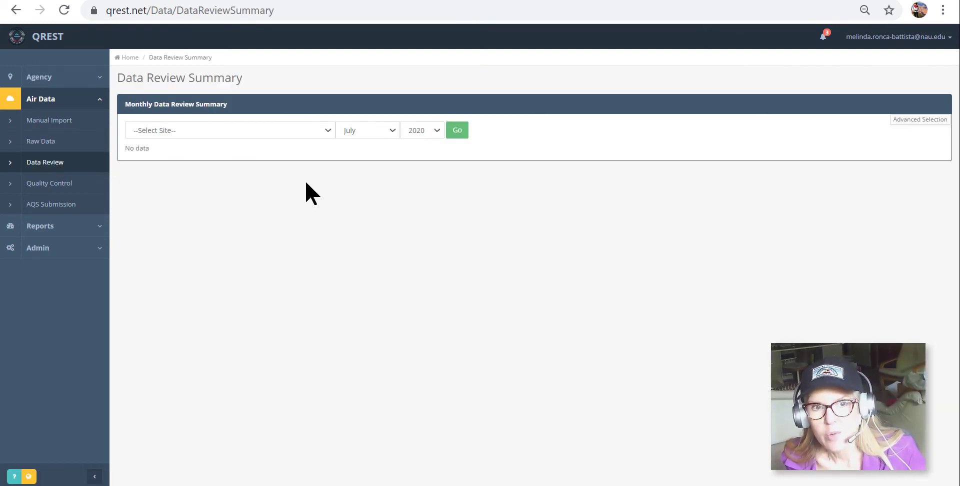
click(328, 126)
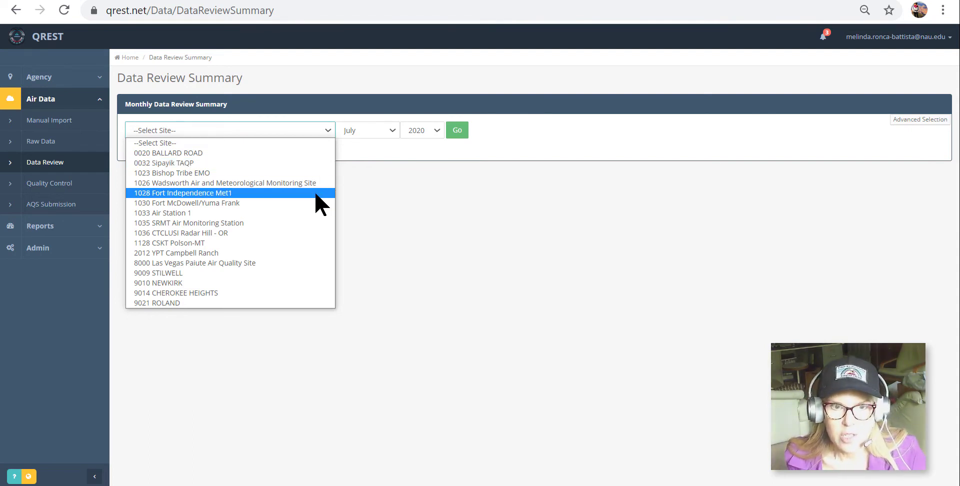
click(176, 252)
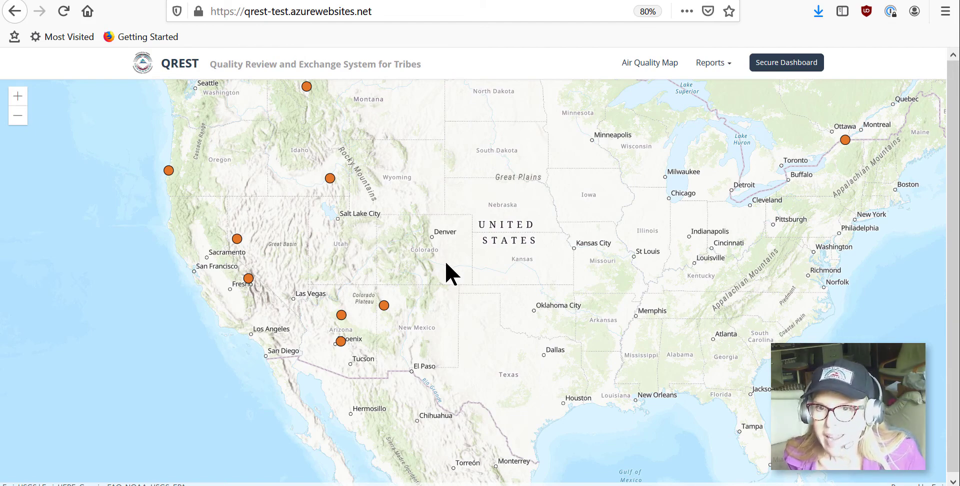
Open today's data for the Personal Weather Station - East Flagstaff site from the test site's air quality map
click(341, 316)
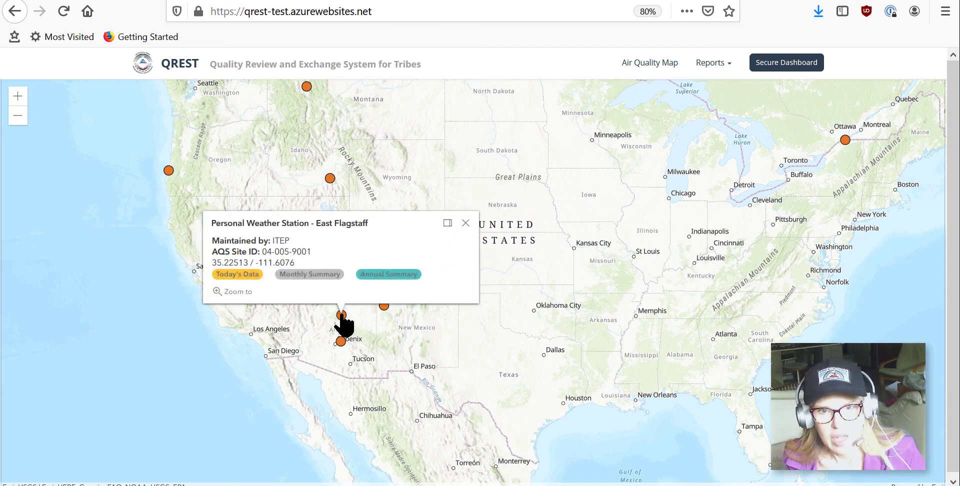
click(243, 277)
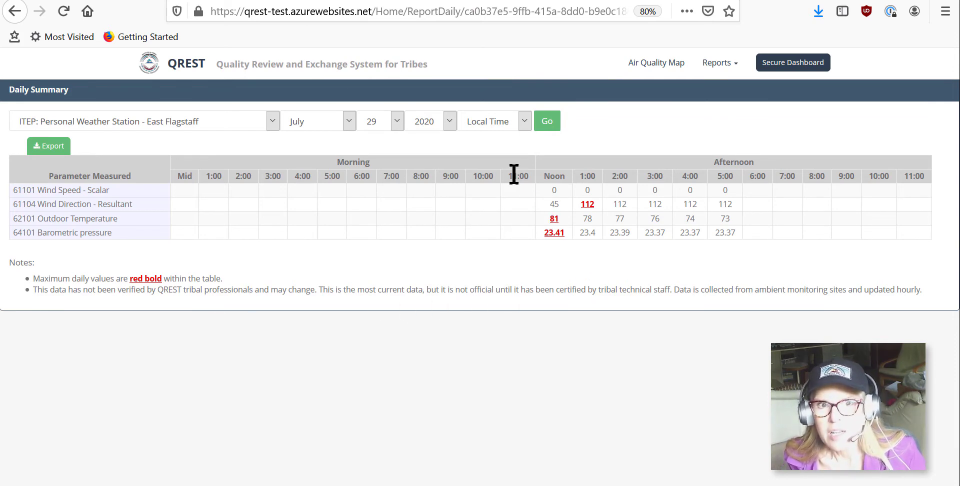
Enter the test site's secure dashboard, dismiss the testing notice and open the monthly data review summary
click(778, 59)
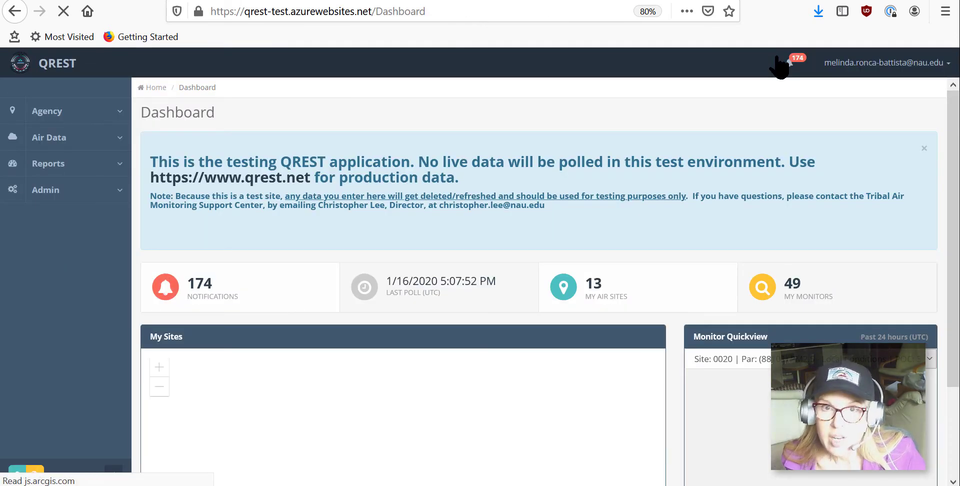
click(924, 148)
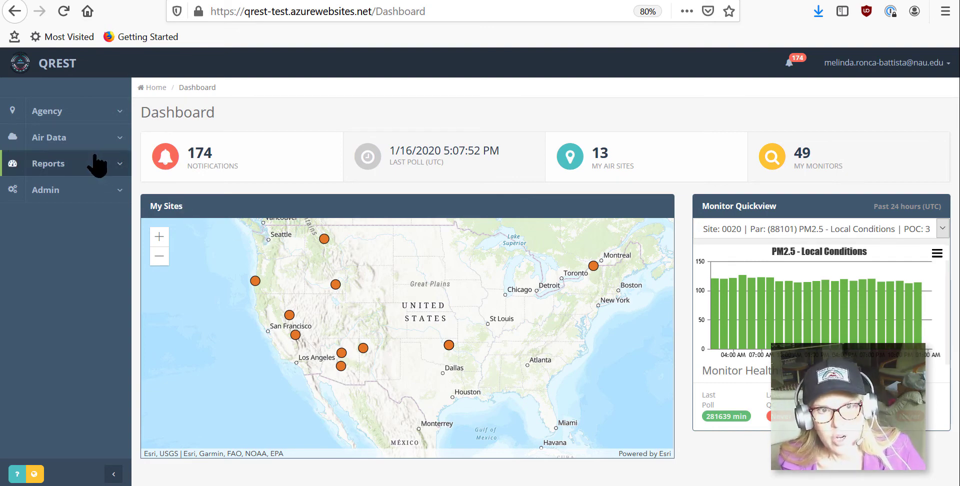
click(88, 137)
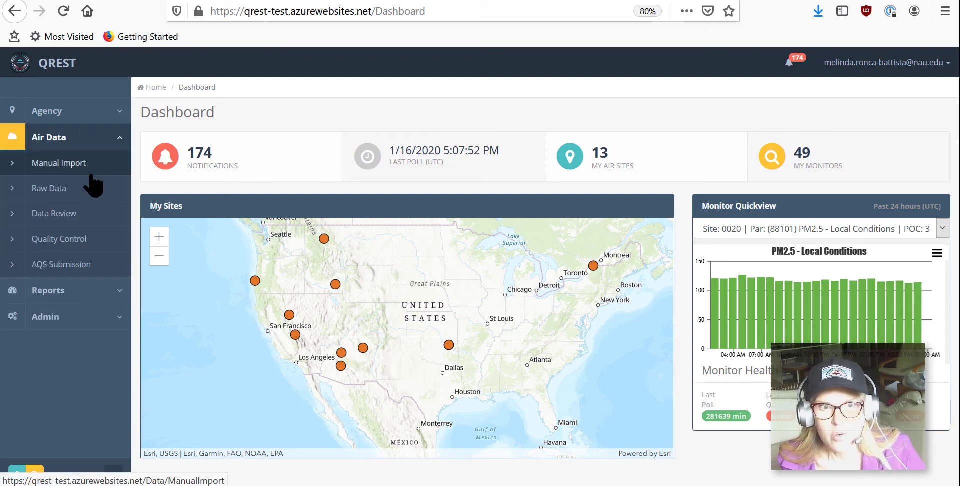
click(107, 220)
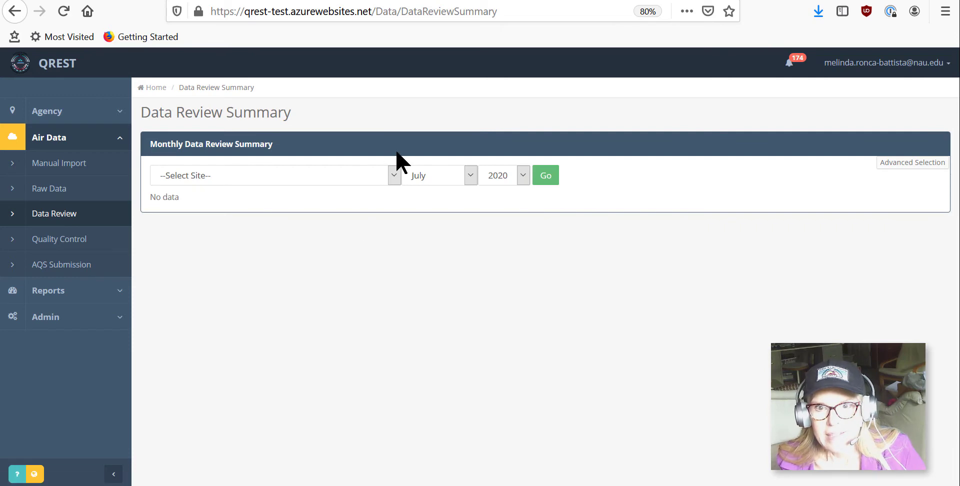
Display and look over the April 2020 data review summary for KAZFLAGS284 Personal Weather Station - East Flagstaff
click(393, 175)
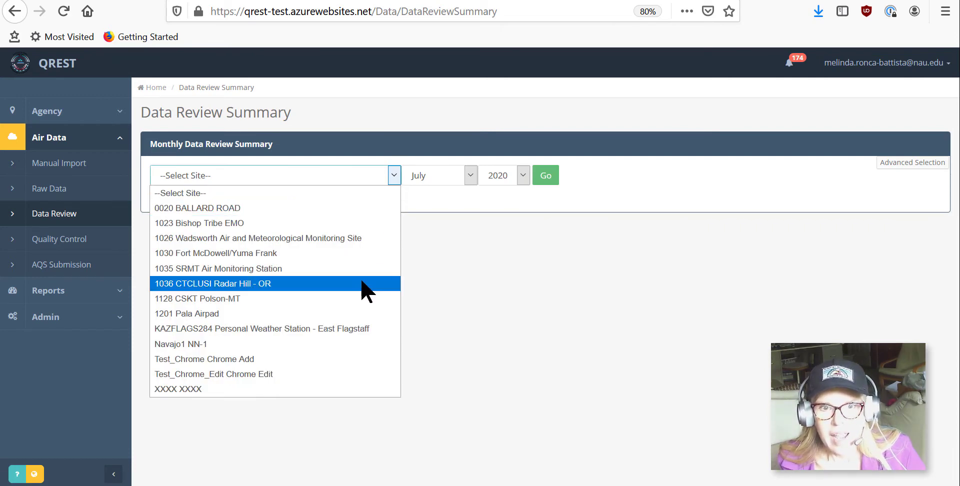
click(369, 326)
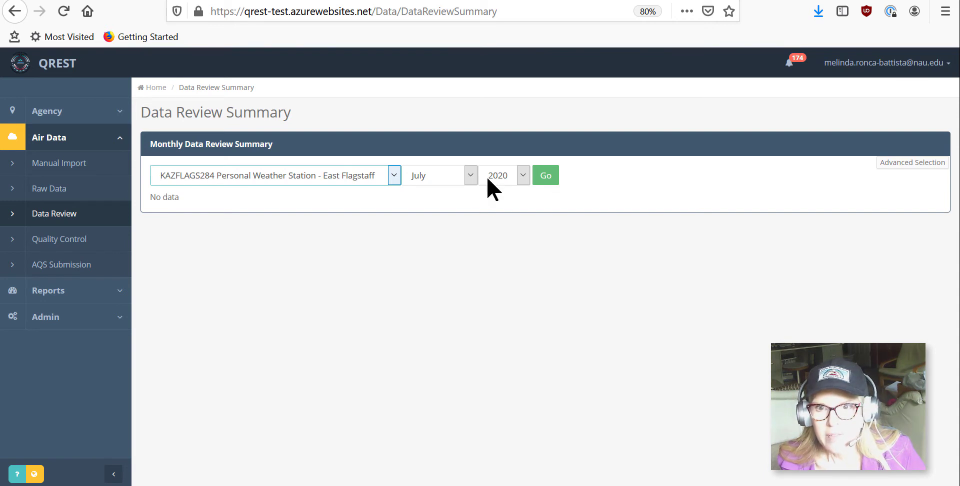
click(469, 176)
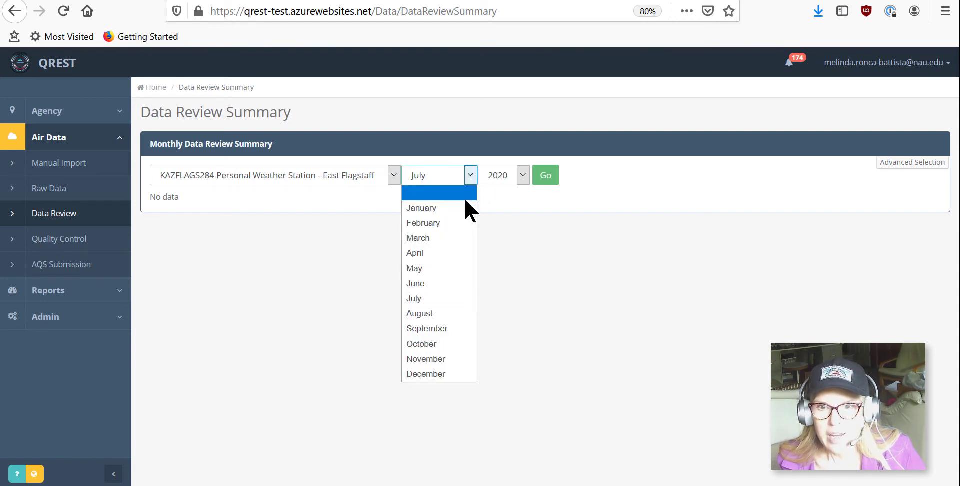
click(452, 253)
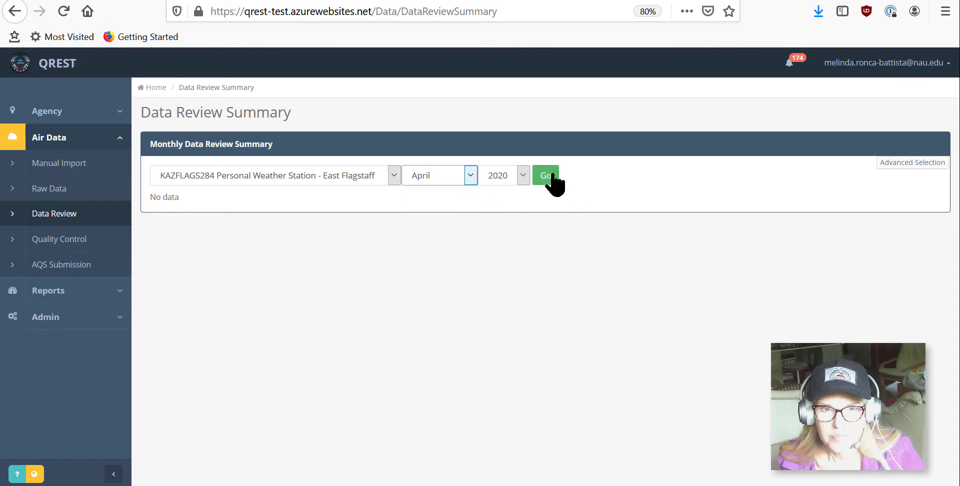
click(550, 176)
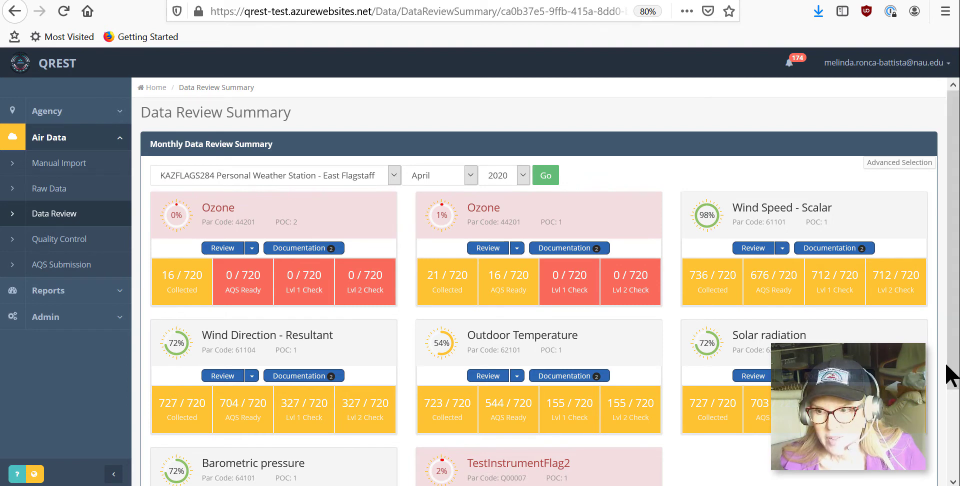
scroll(945, 375, down, 2)
scroll(634, 357, down, 2)
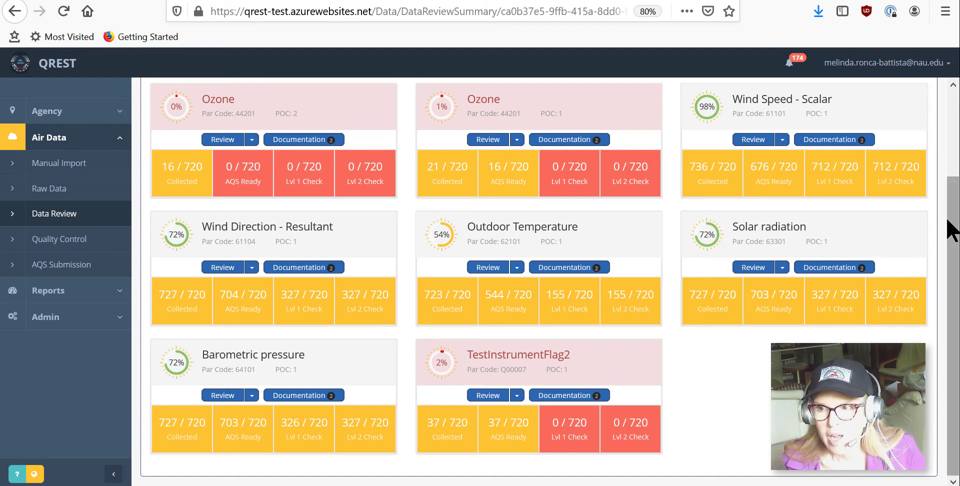
drag(955, 234, 936, 165)
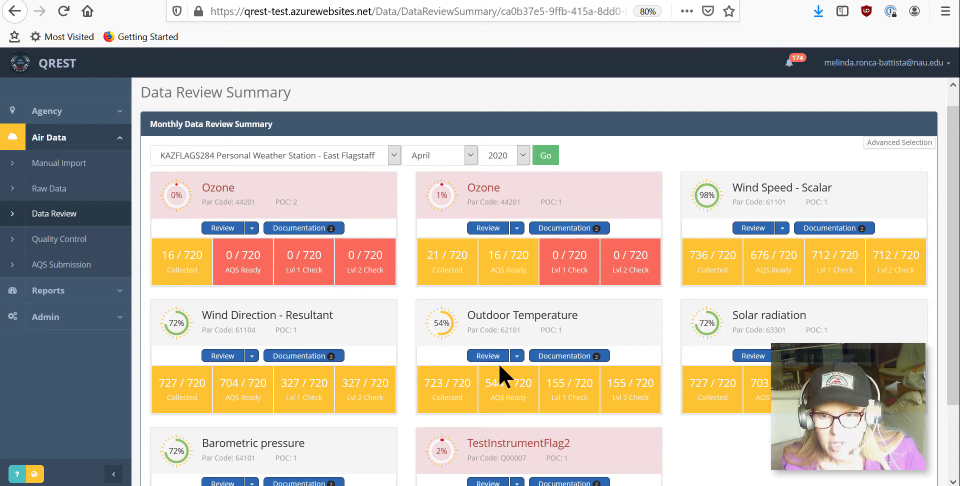
Open the advanced review selection for Outdoor Temperature and add KAZFLAGS284 Wind Speed - Scalar as a supporting parameter
click(518, 359)
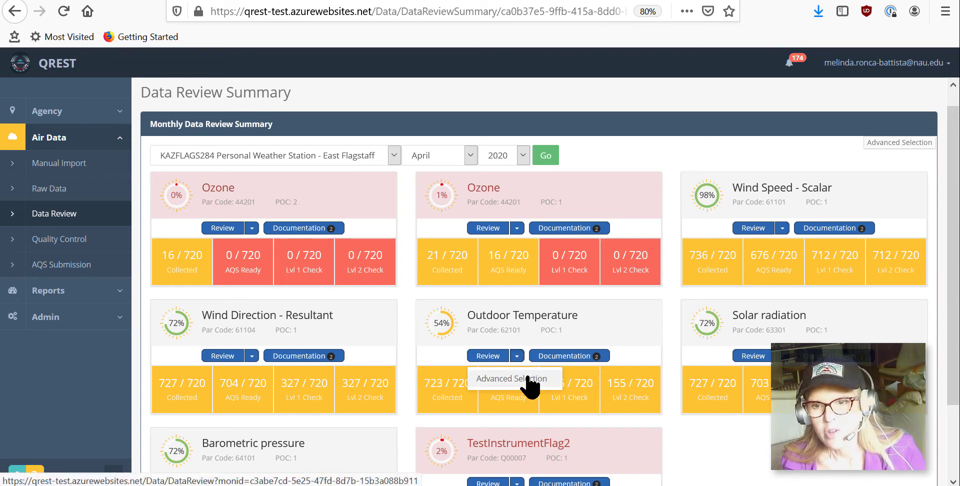
click(530, 381)
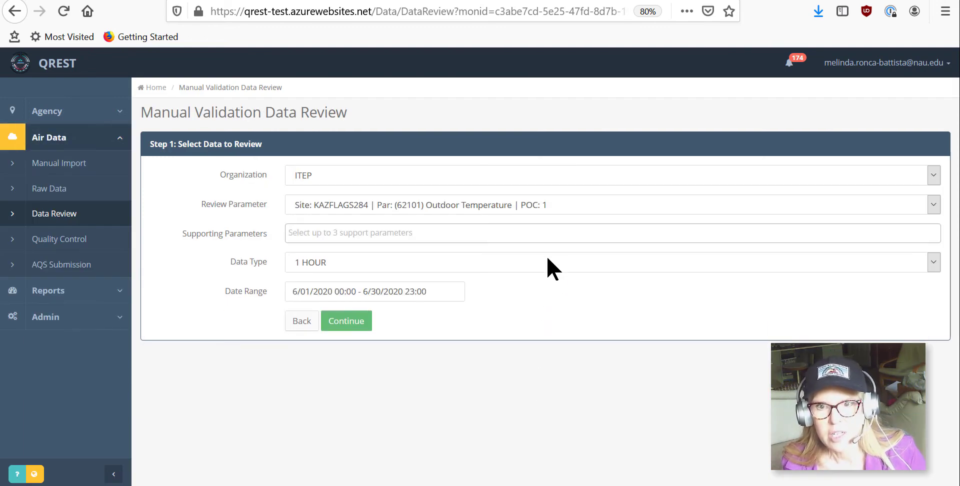
click(558, 229)
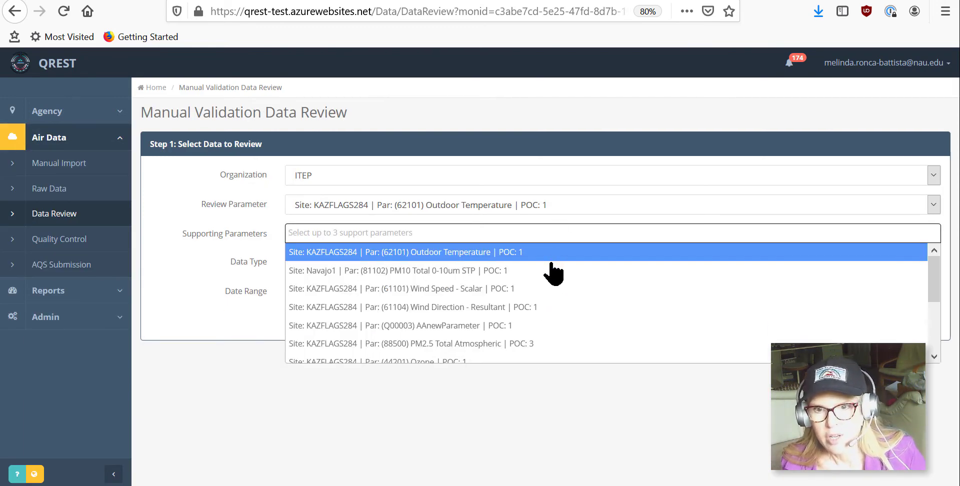
click(554, 289)
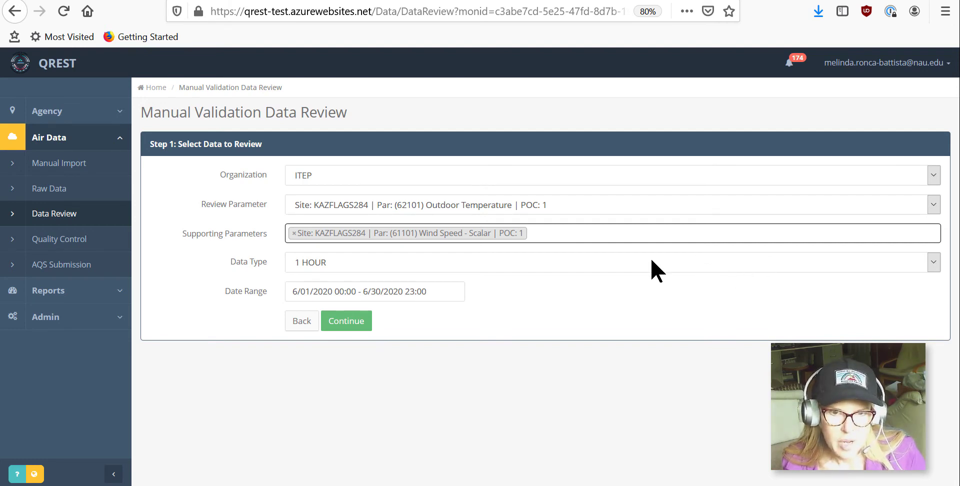
Set a custom review date range from 4/01/2020 to 4/30/2020
click(444, 293)
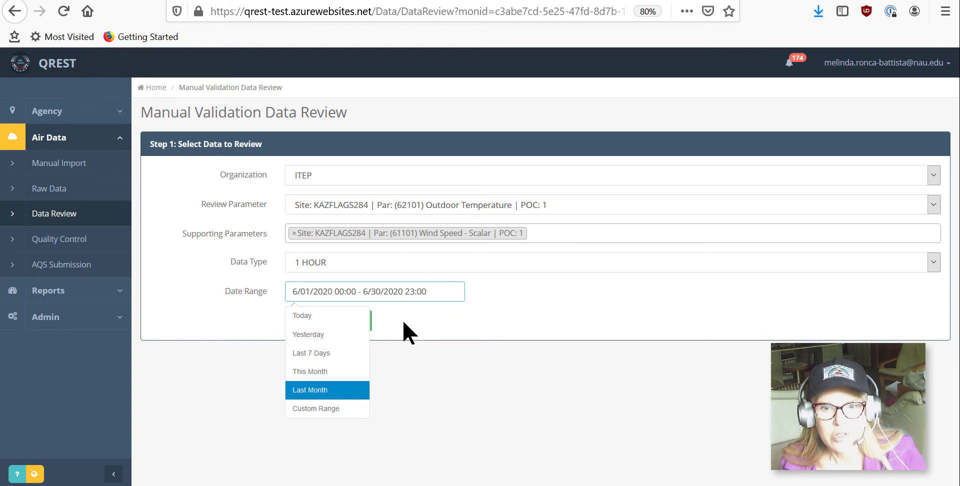
click(338, 409)
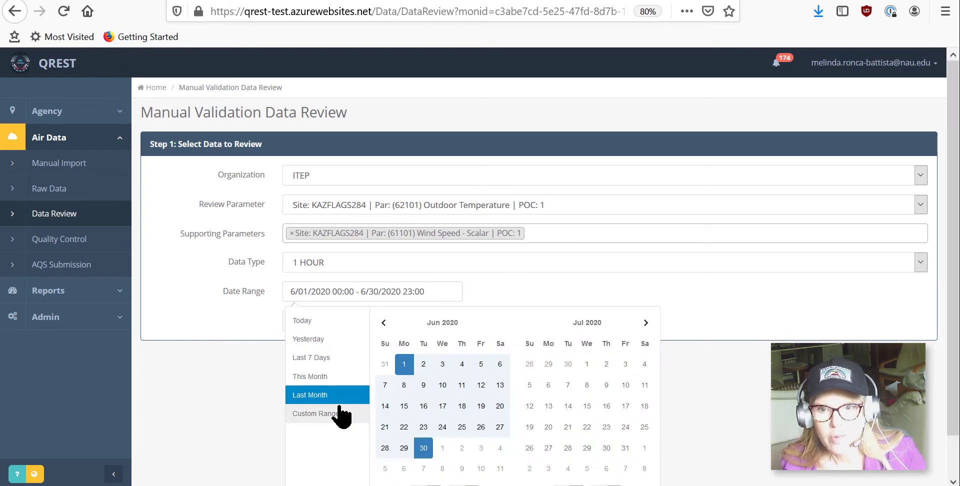
click(383, 322)
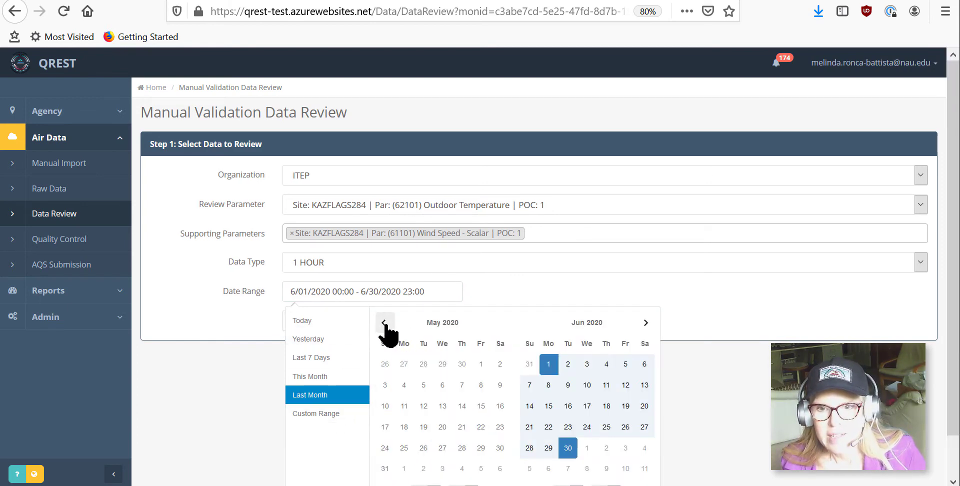
click(384, 322)
click(443, 365)
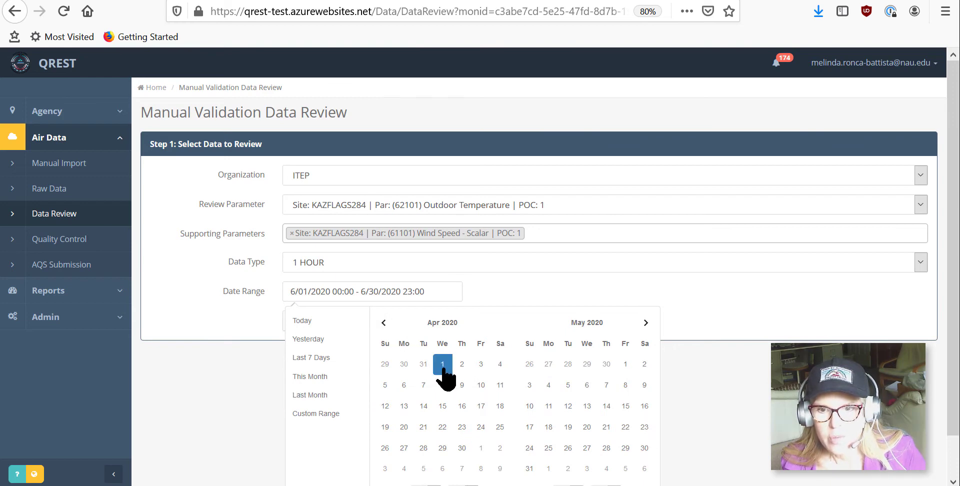
click(463, 448)
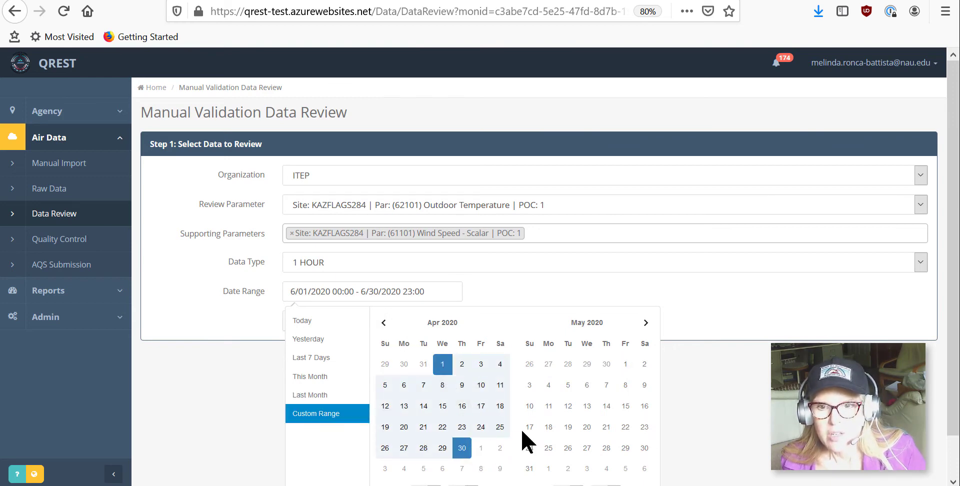
click(680, 403)
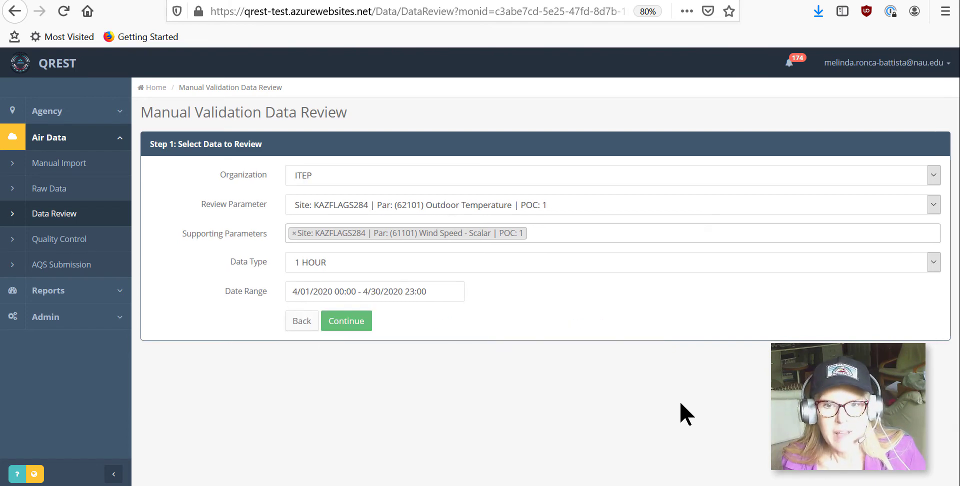
Continue to the manual validation review and zoom the Outdoor Temperature chart in on the red bars between about April 4 and 6
click(359, 324)
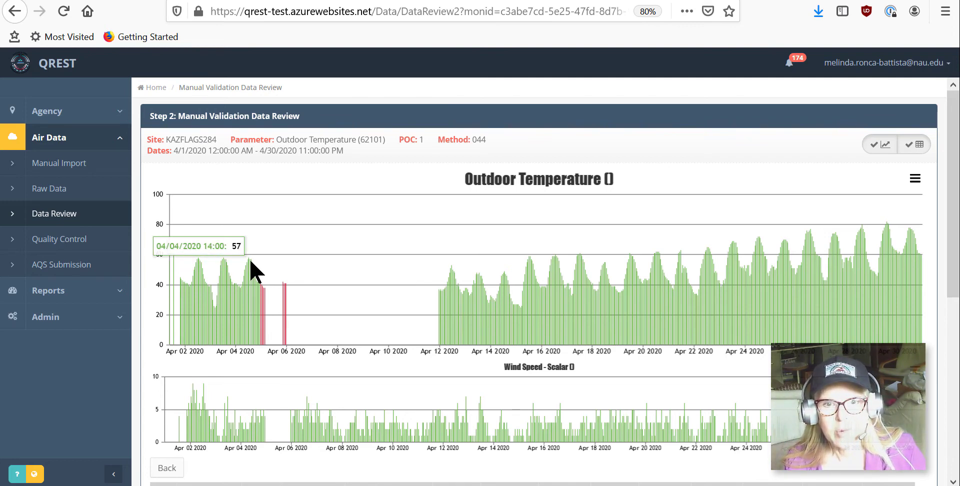
drag(250, 262, 308, 264)
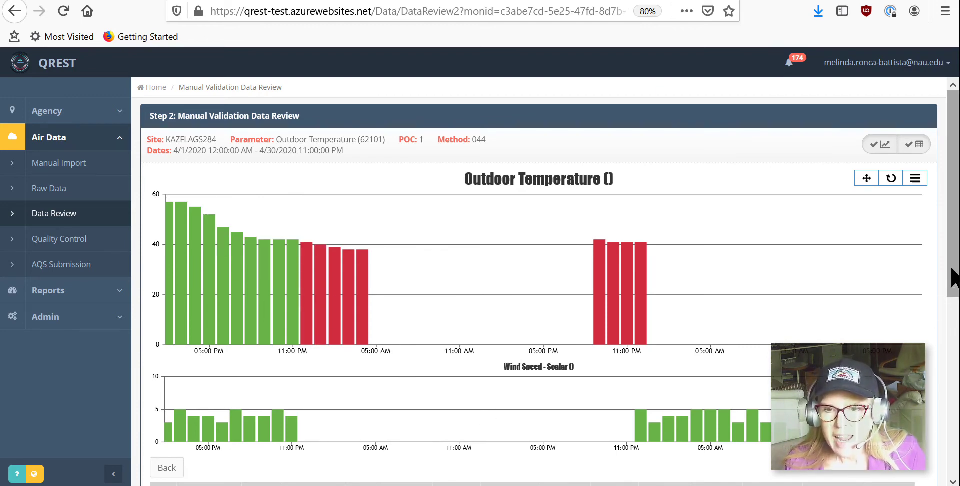
Select the four consecutive hourly Outdoor Temperature records from 4/1/2020 9:00 PM through 4/2/2020 12:00 AM in the data table
drag(956, 230, 956, 265)
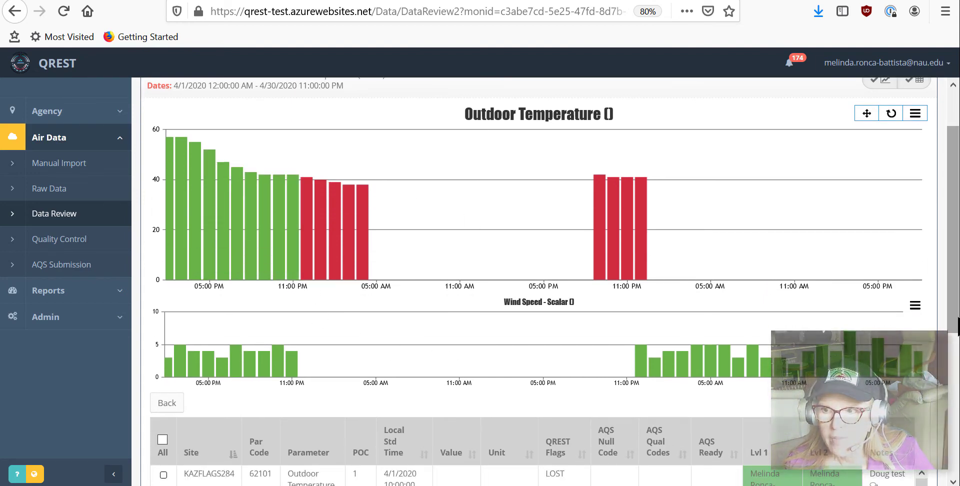
drag(954, 322, 955, 382)
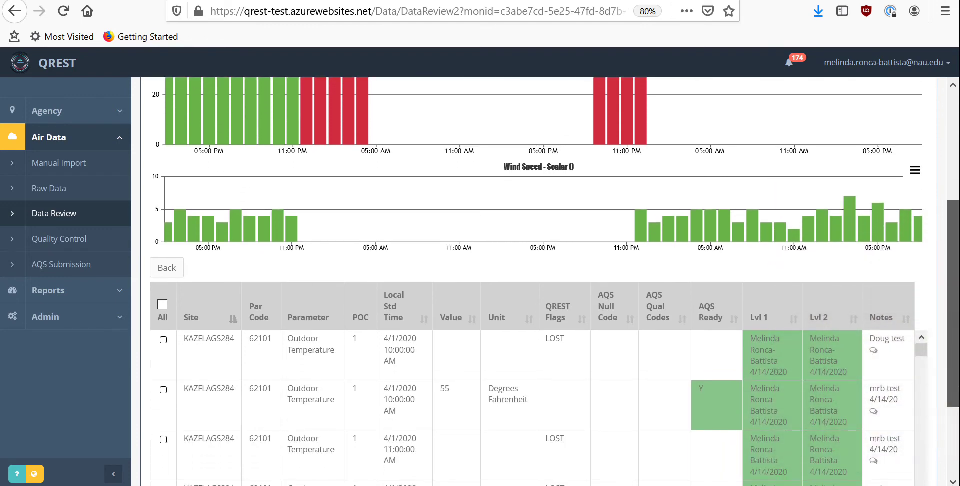
scroll(185, 331, down, 2)
scroll(324, 321, down, 10)
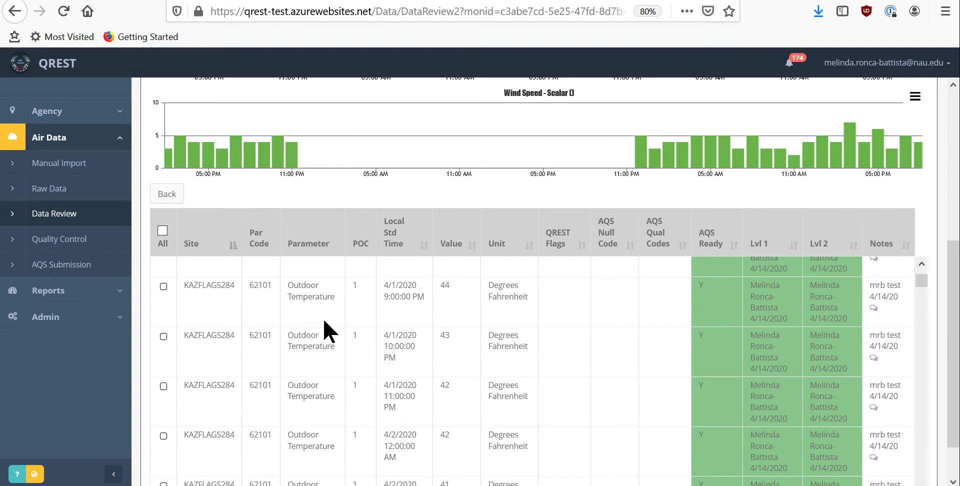
click(163, 286)
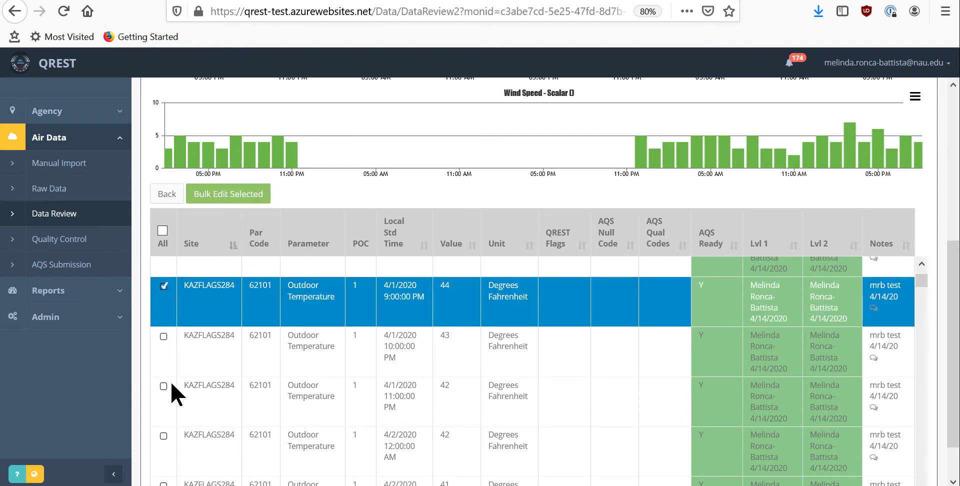
shift+click(163, 435)
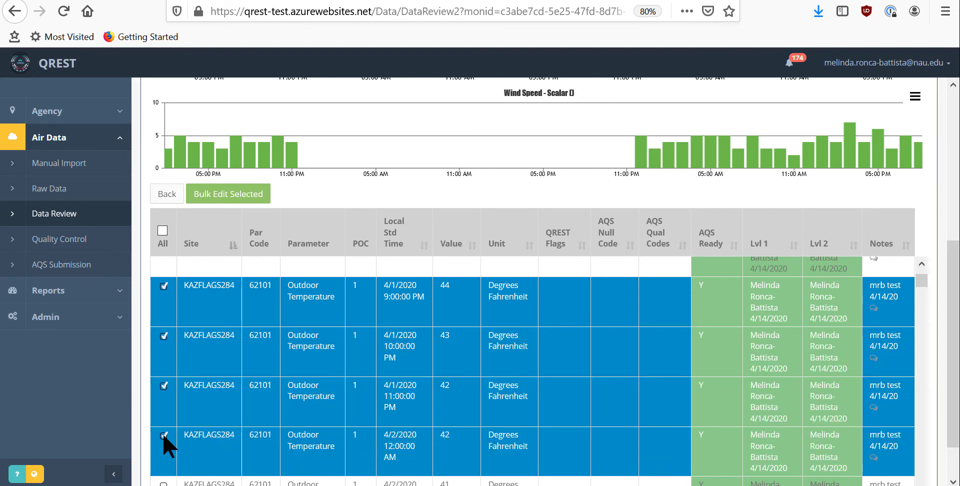
Open the bulk edit for the selected records and examine the AQS null code and AQS qualifier choices
click(231, 196)
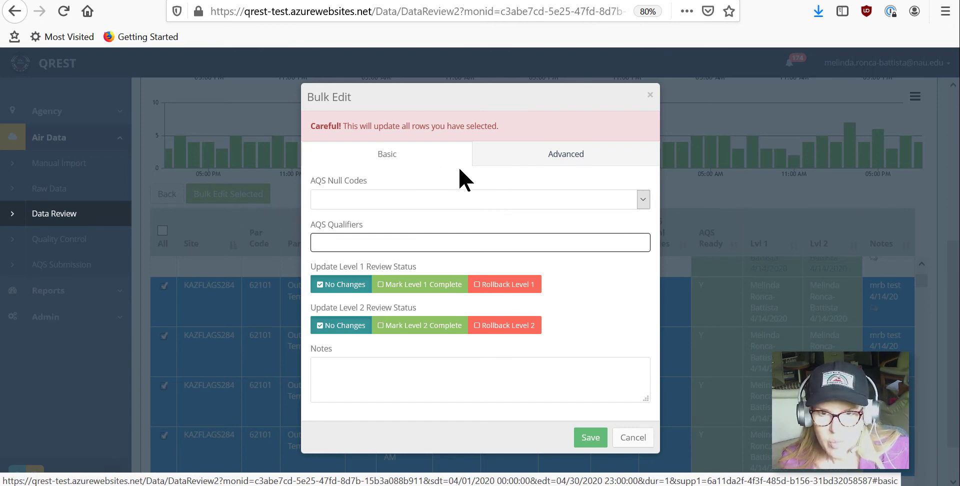
click(642, 202)
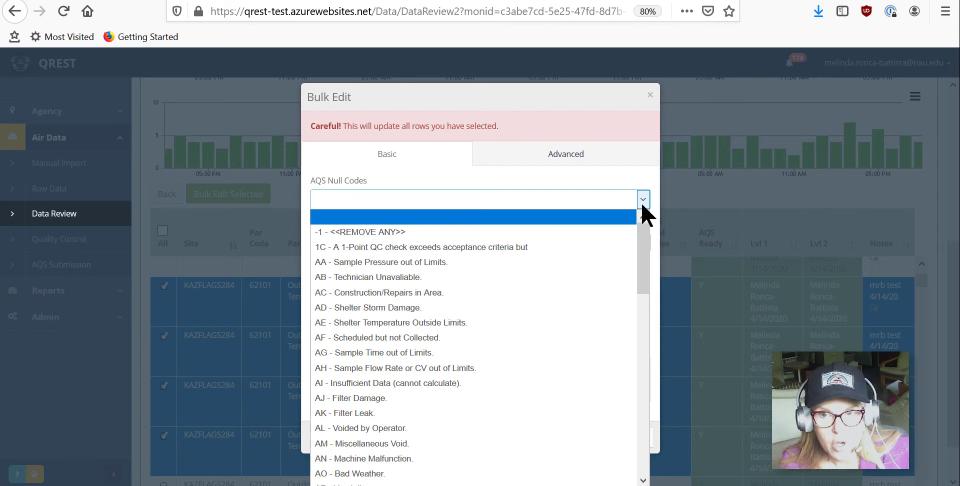
click(626, 179)
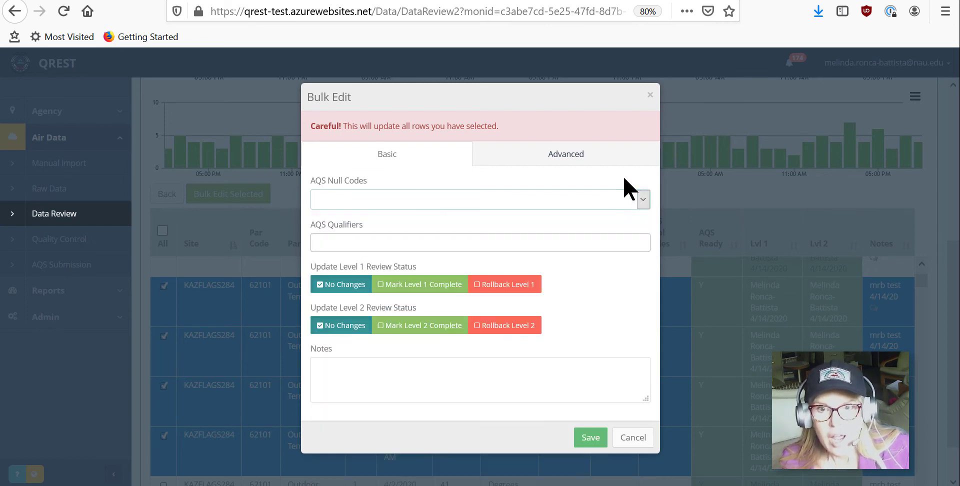
click(576, 247)
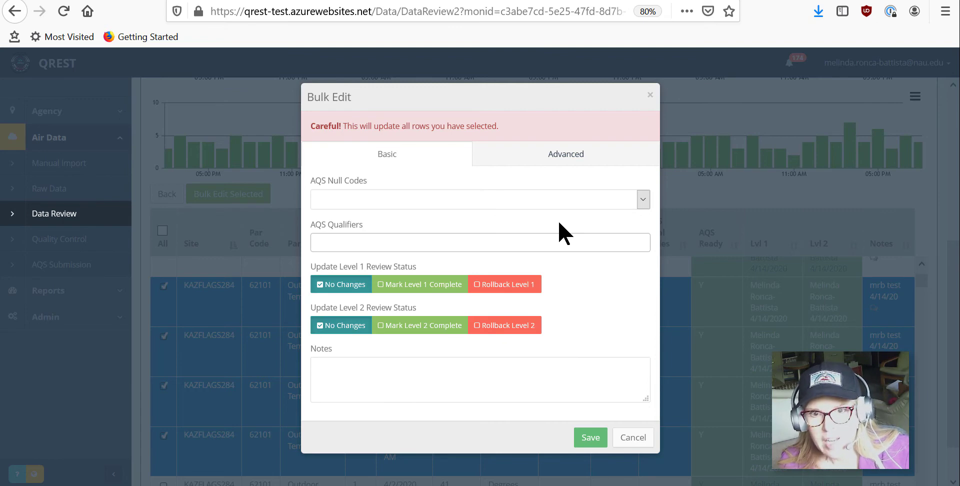
Mark the Level 1 review status complete in the bulk edit and show the advanced edit options
click(382, 288)
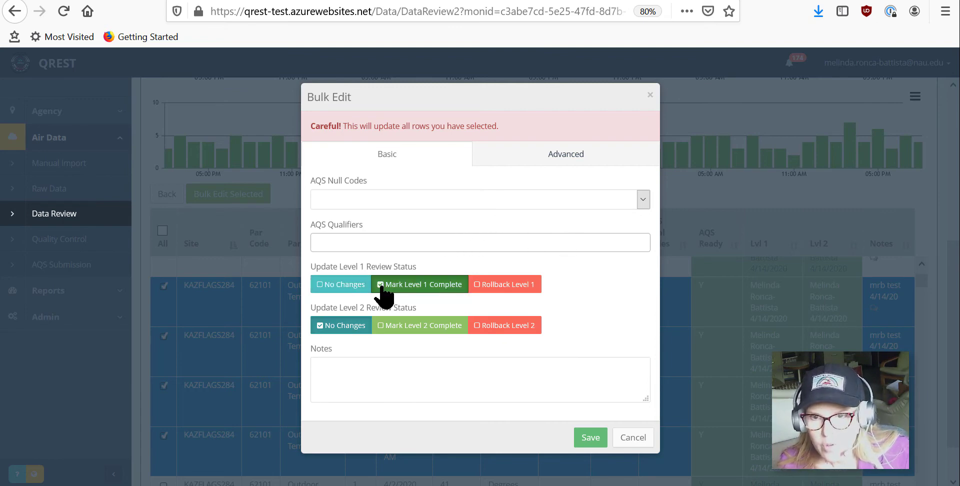
click(376, 368)
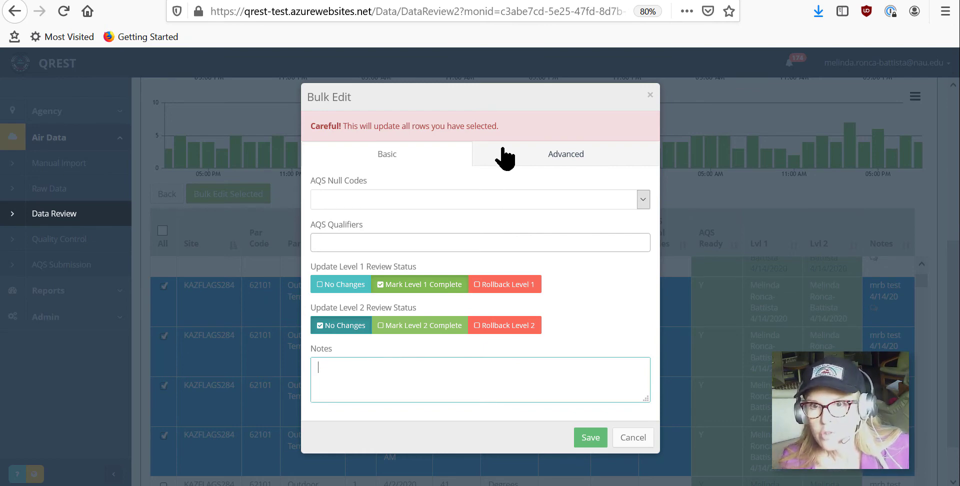
click(537, 169)
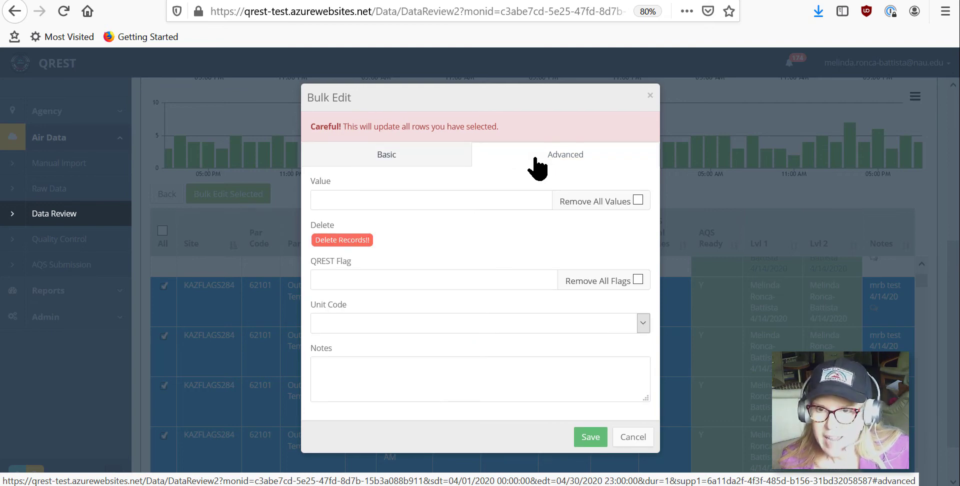
Examine the advanced bulk edit options for value, QREST flag, unit code and notes, and cancel the bulk edit
click(509, 199)
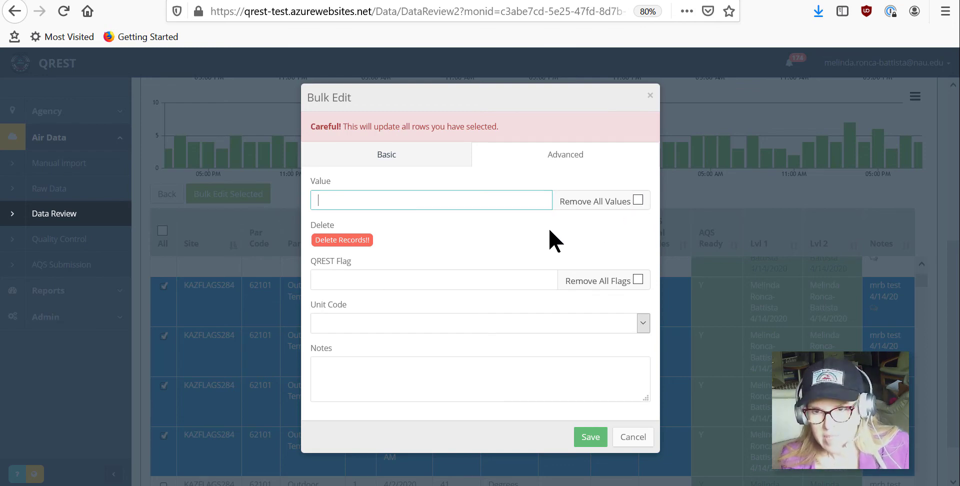
click(489, 281)
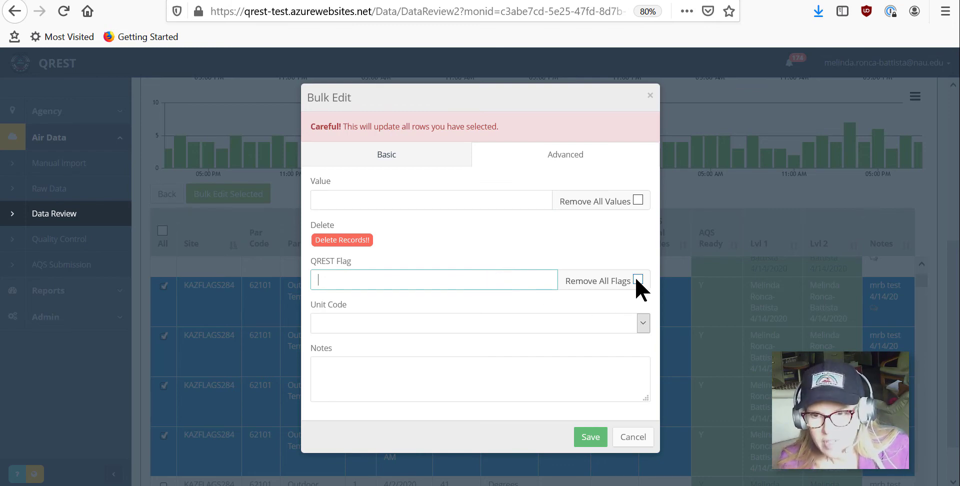
click(643, 323)
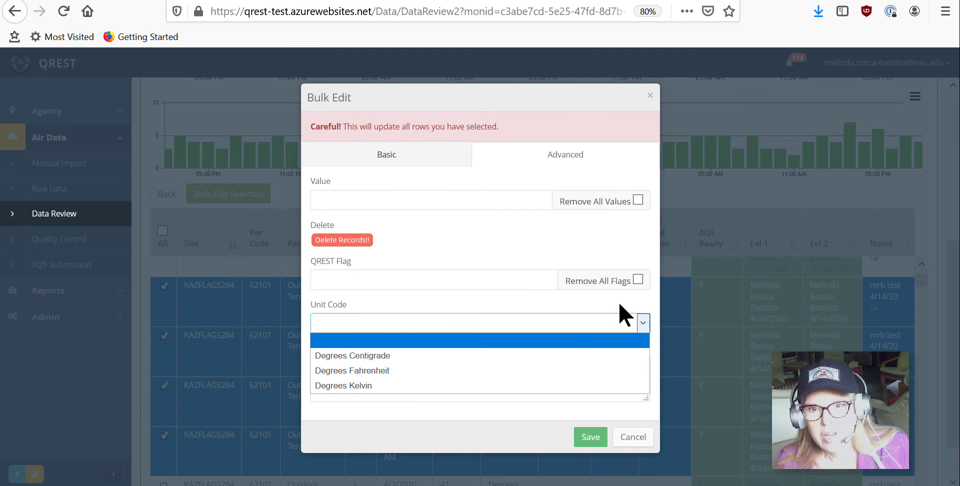
click(620, 304)
click(575, 369)
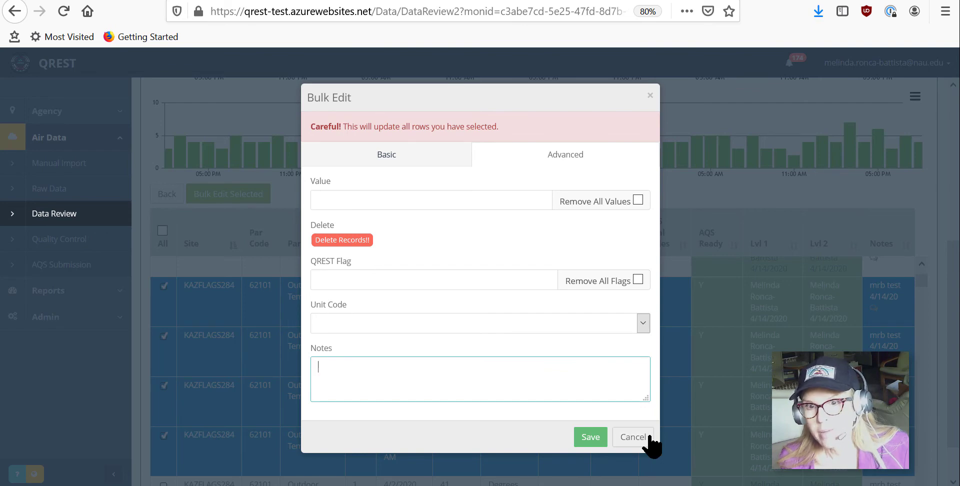
click(631, 437)
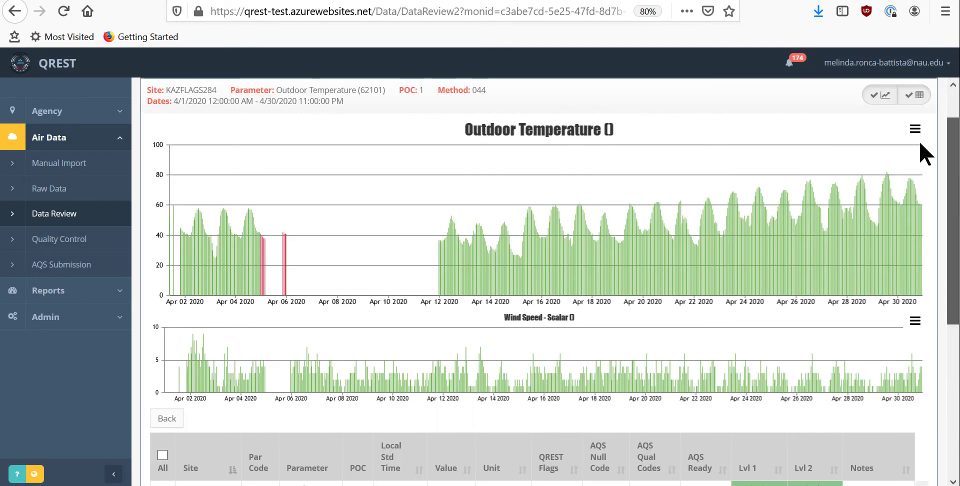
Examine the notes log of the 4/1/2020 9:00 PM Outdoor Temperature record and close it
drag(919, 141, 958, 360)
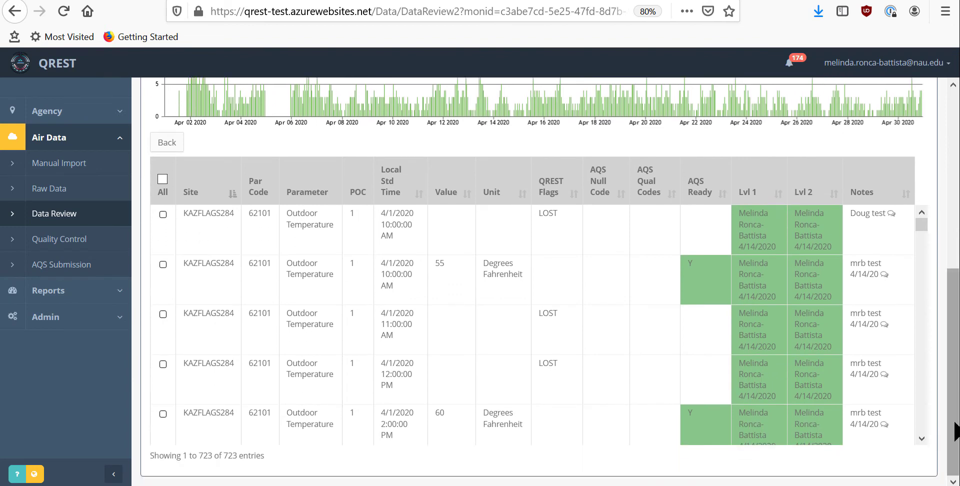
click(922, 436)
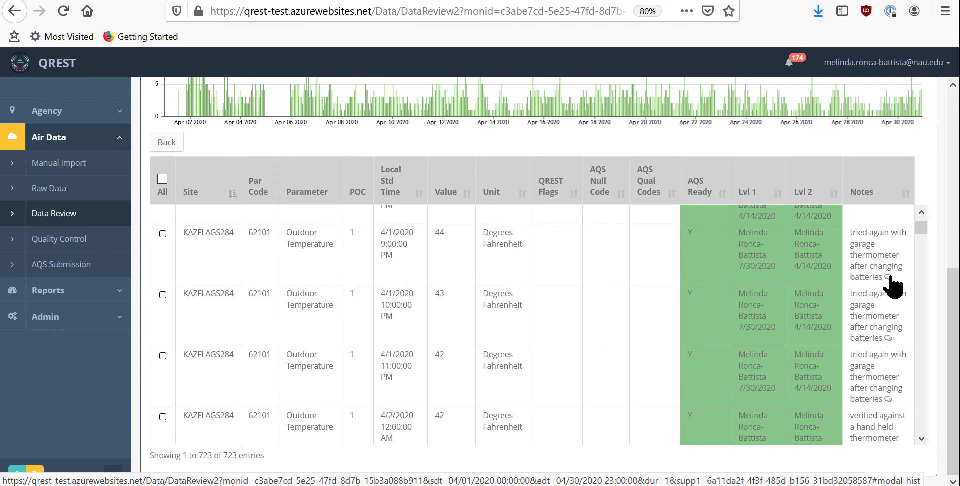
click(890, 276)
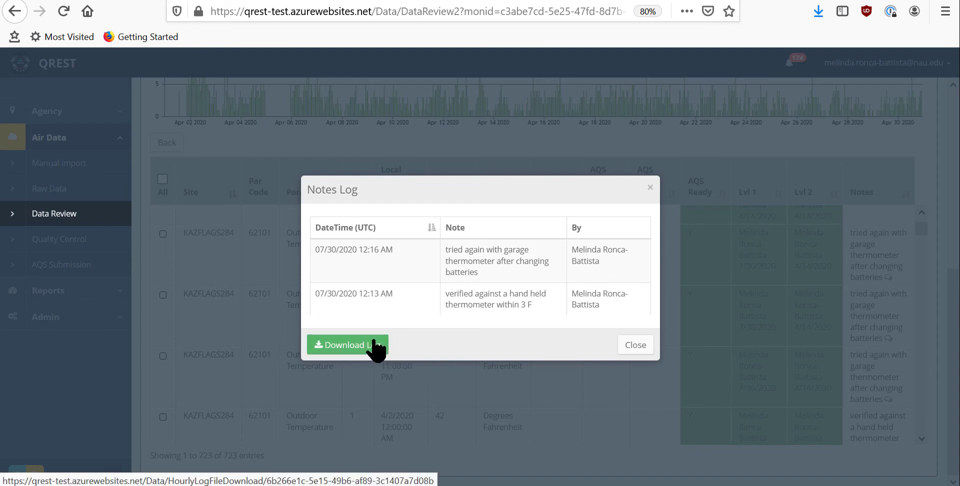
click(635, 345)
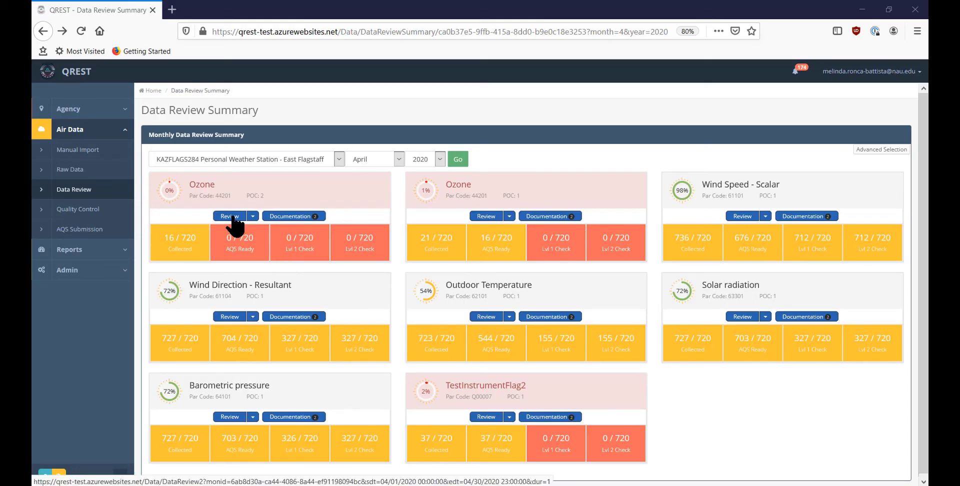
Show the supporting documentation for the Ozone POC 2 monitor and open the site-wide document 06006-instructions.pdf with Firefox
click(292, 219)
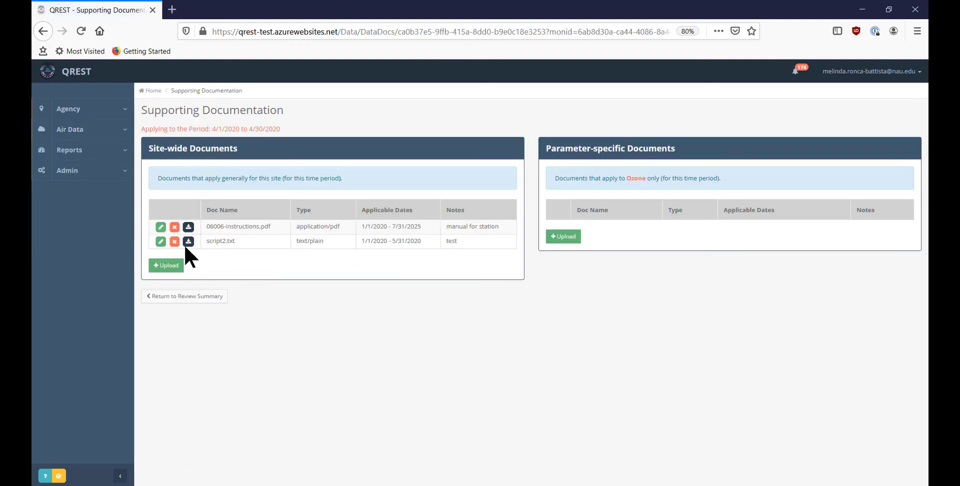
click(195, 227)
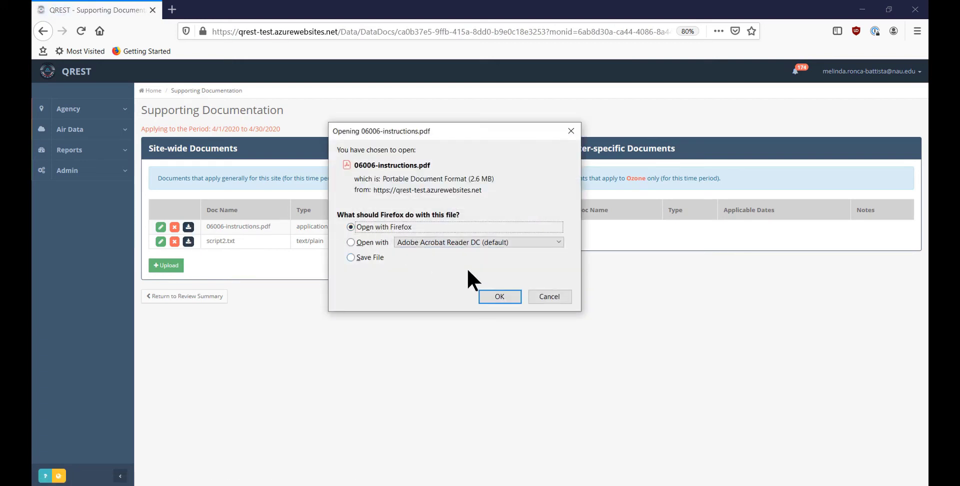
click(498, 297)
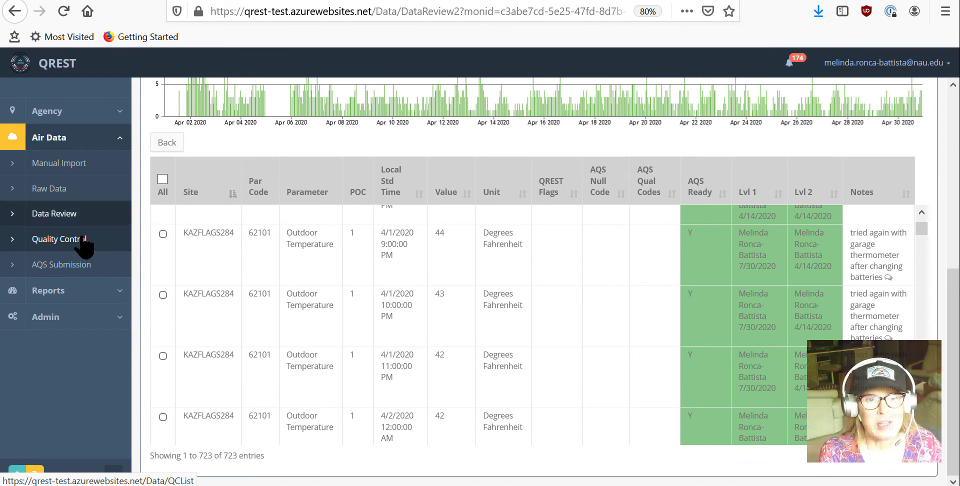
Add a quality control check with assessment type Zero Span for the KAZFLAGS284 Ozone (44201) POC 1 monitor
click(83, 239)
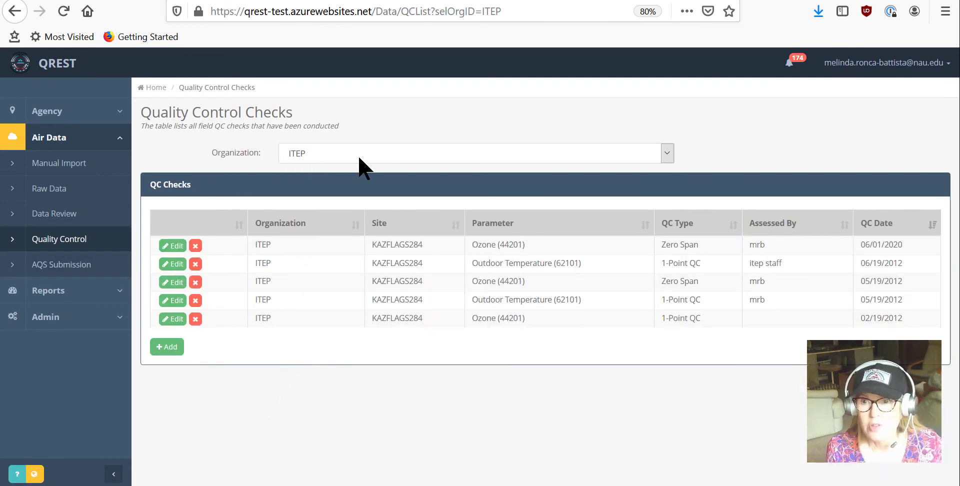
click(167, 346)
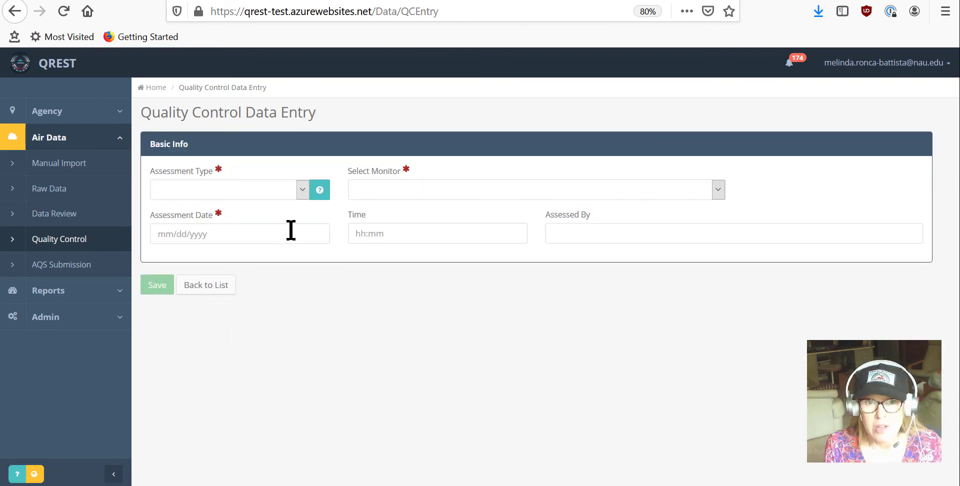
click(302, 190)
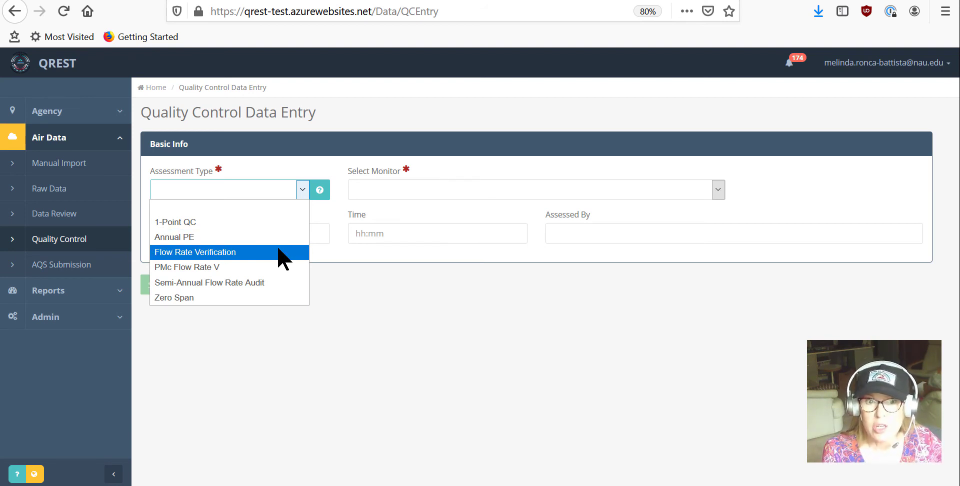
click(274, 296)
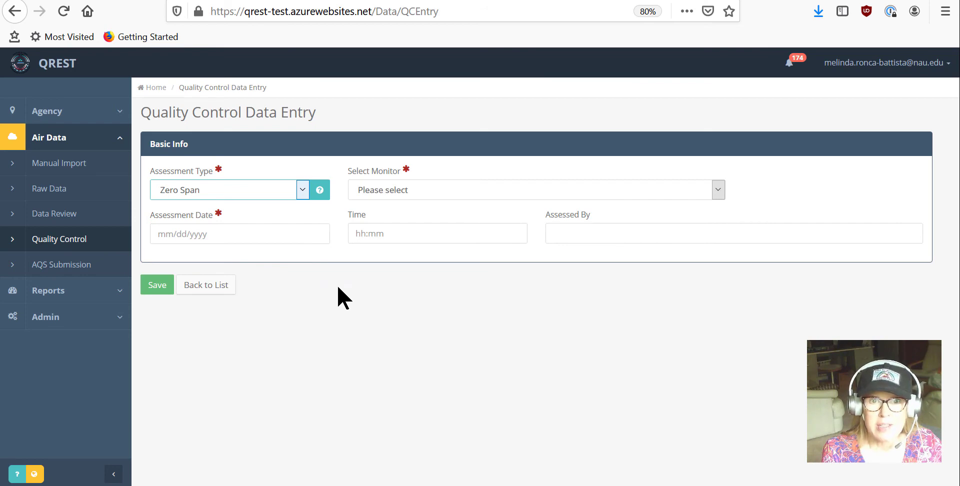
click(715, 190)
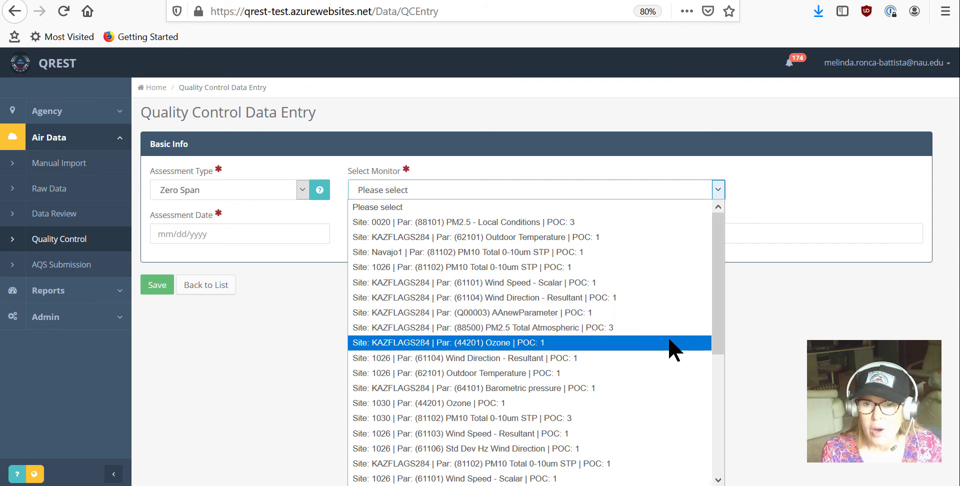
key(Escape)
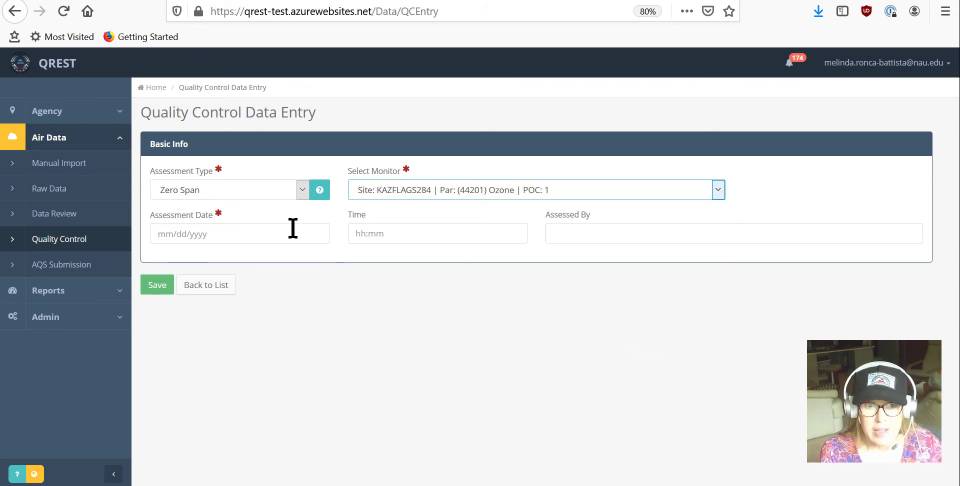
Date the Zero Span check 02/02/2020 at 08:00, enter the assessor's initials and save the entry
click(293, 230)
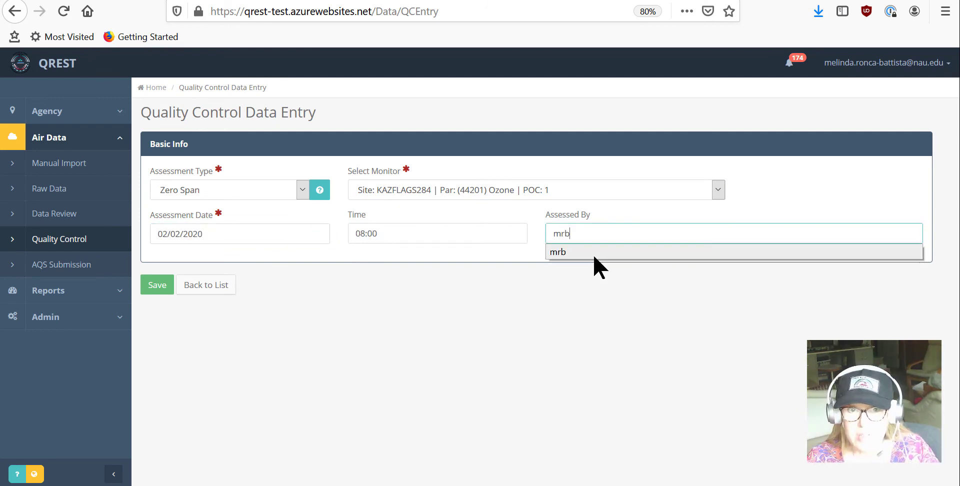
click(593, 254)
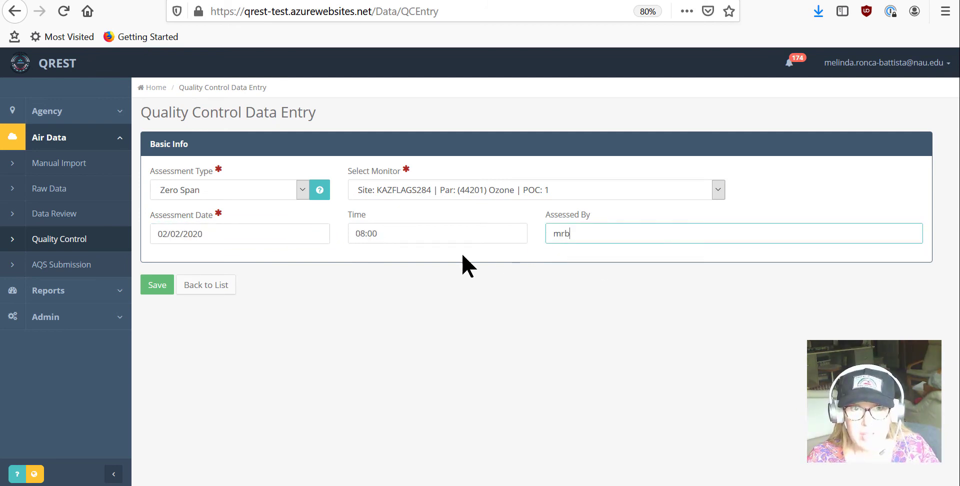
click(158, 286)
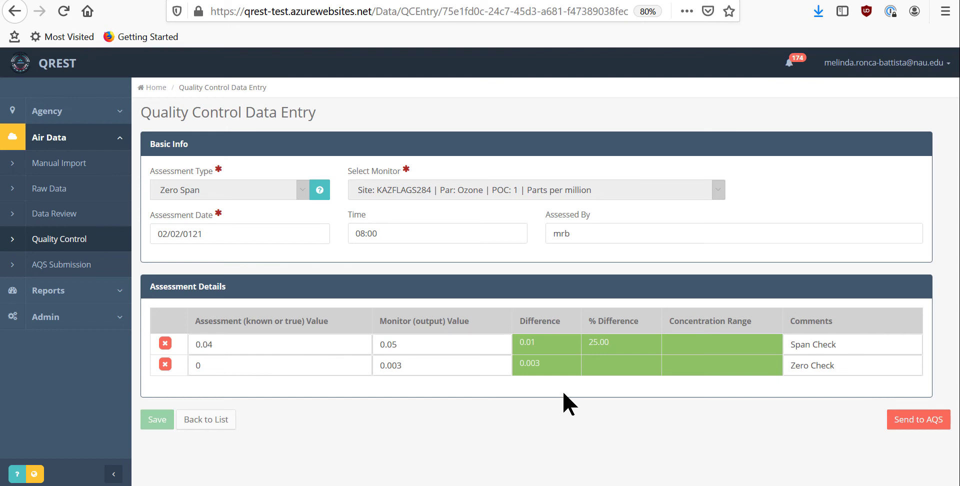
Send the Zero Span check to AQS by generating a QA flat file for ITEP with the Insert action code
click(919, 421)
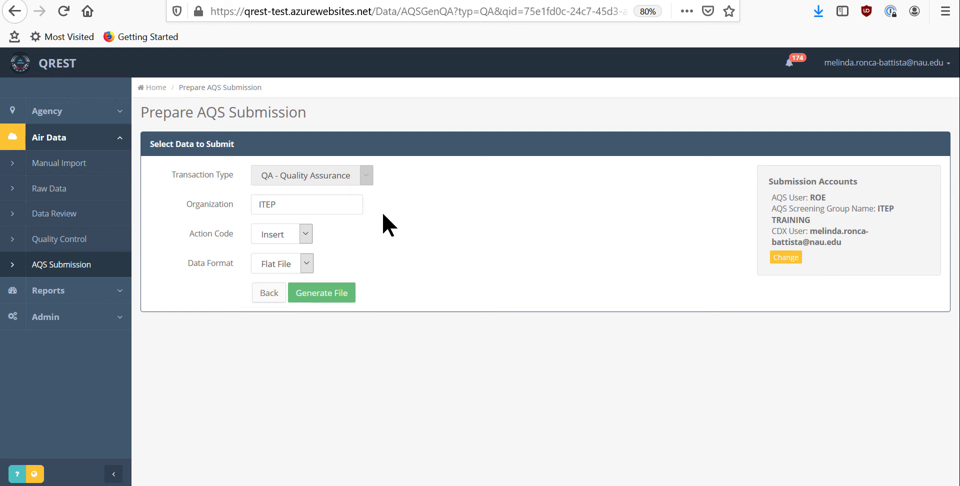
click(310, 293)
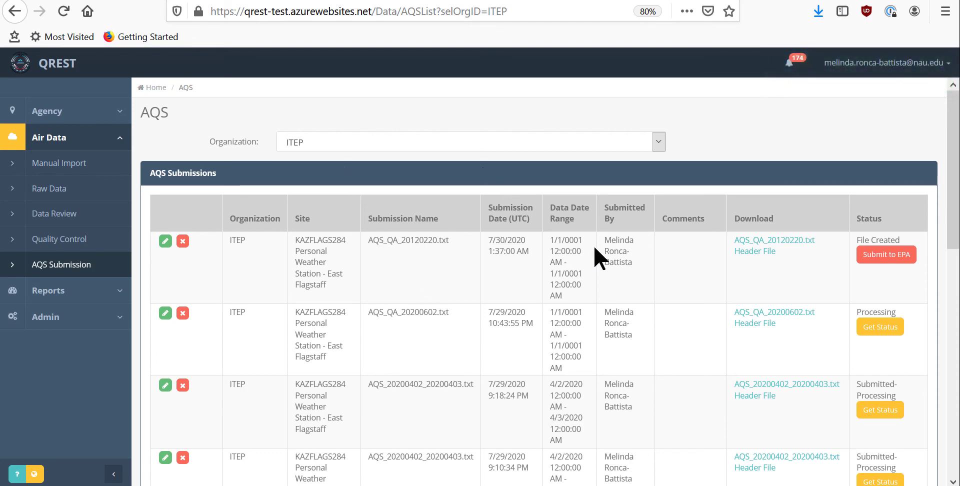
Open the generated AQS_QA_20120220.txt in Notepad, examine its contents and close it
click(763, 242)
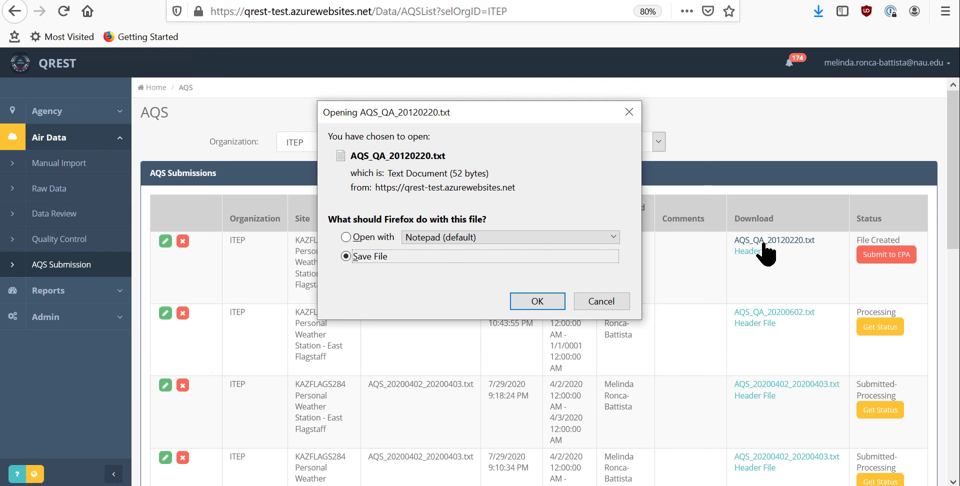
click(386, 237)
click(540, 302)
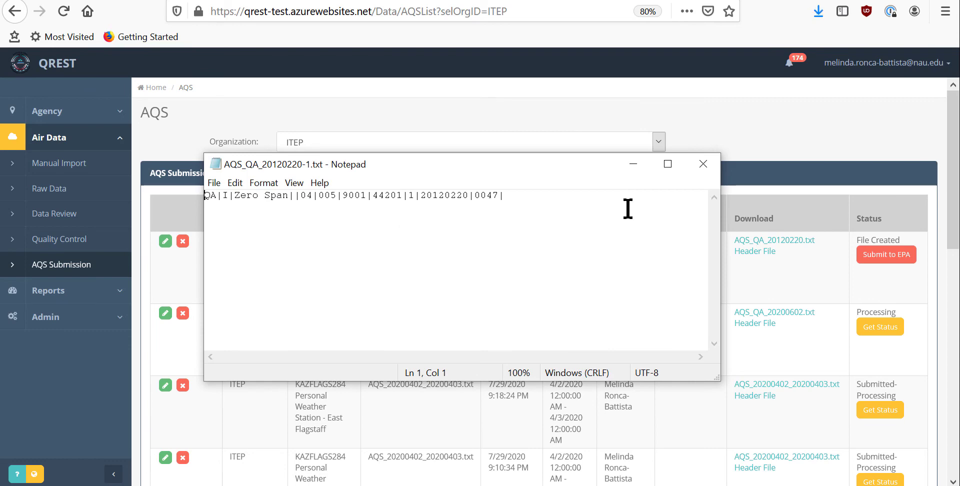
click(703, 164)
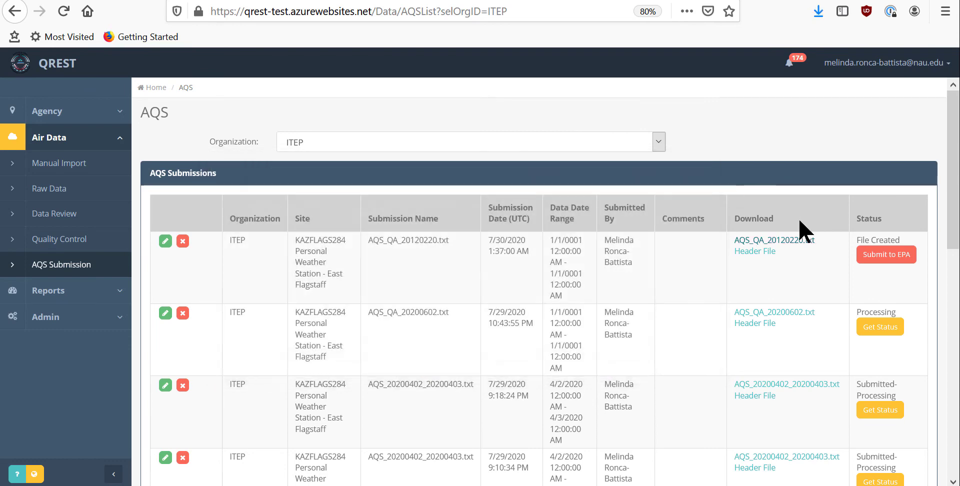
Submit AQS_QA_20120220.txt to EPA and look through the statuses of the earlier AQS submissions
click(886, 253)
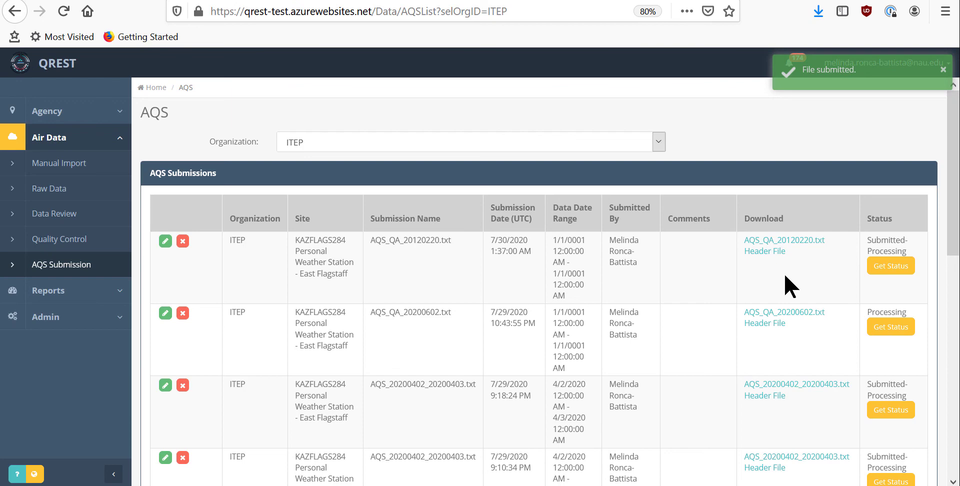
scroll(802, 287, down, 5)
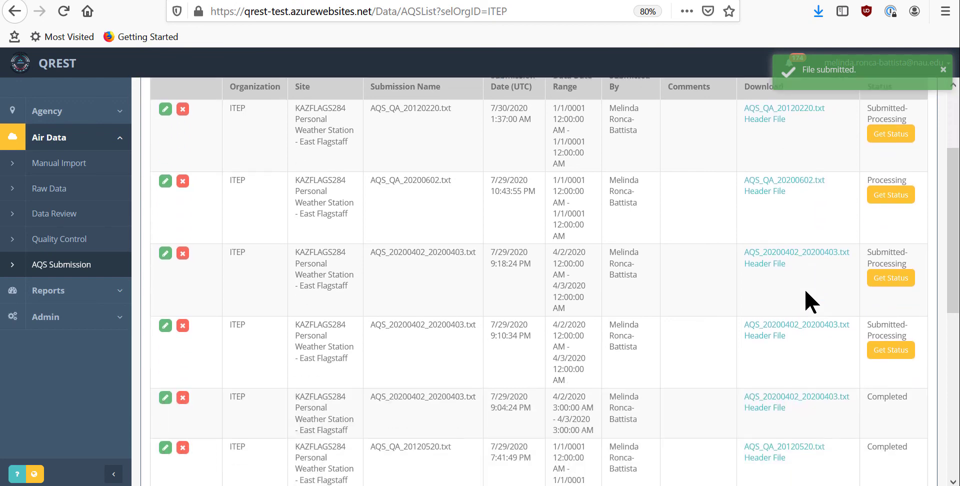
scroll(832, 296, down, 5)
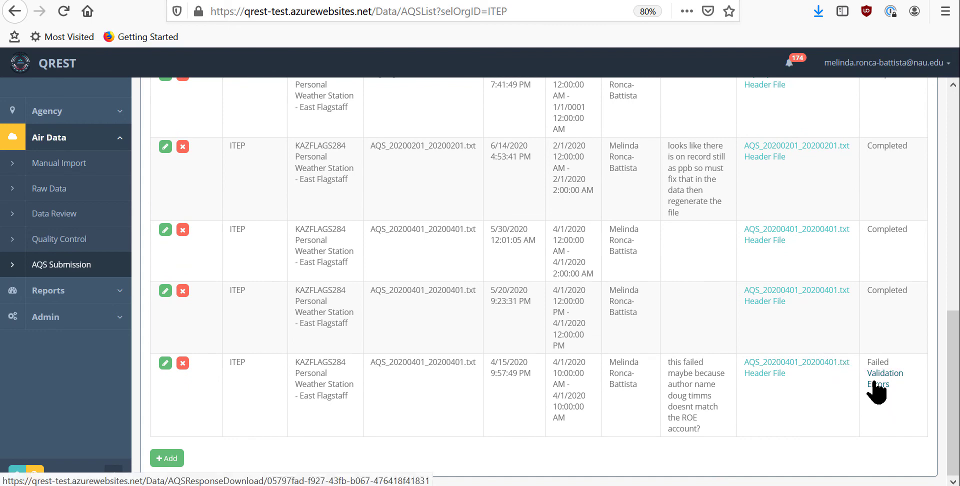
scroll(842, 398, up, 10)
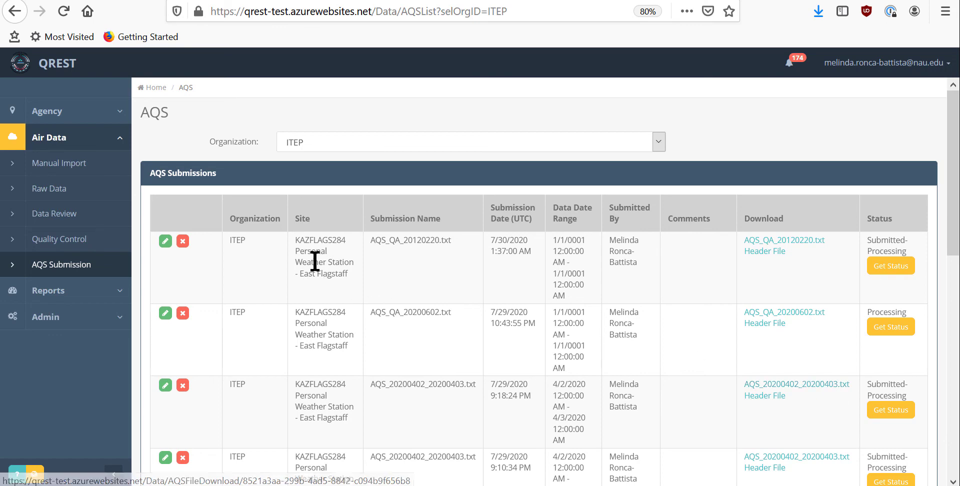
Reopen the AQS submission list for the ITEP organization and start preparing a new submission
click(84, 269)
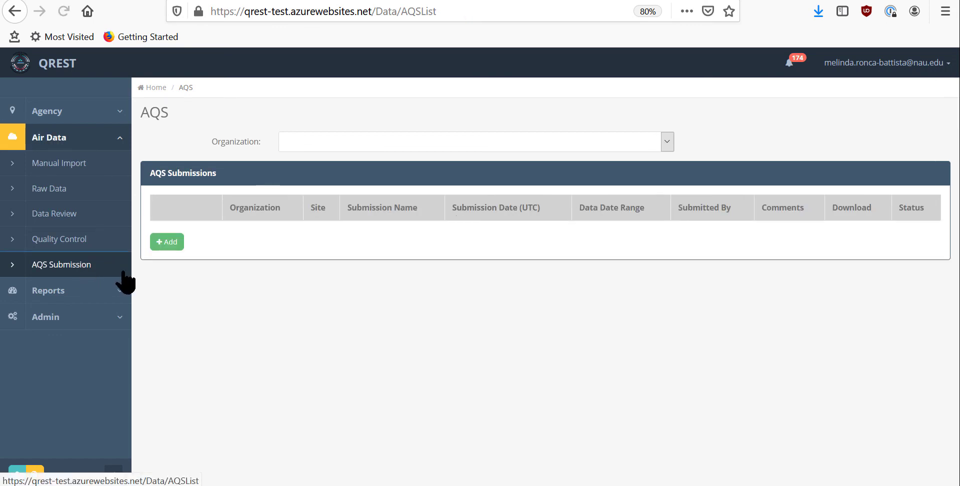
click(667, 135)
click(637, 189)
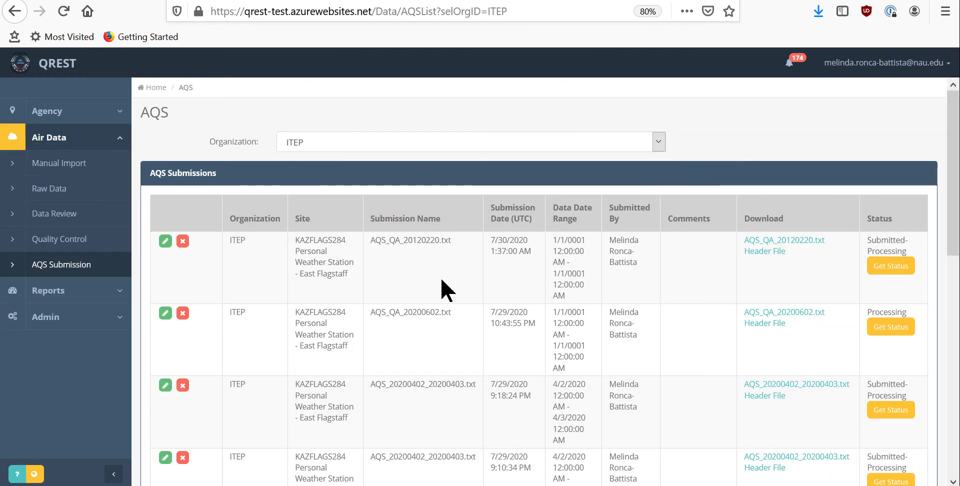
scroll(440, 277, down, 15)
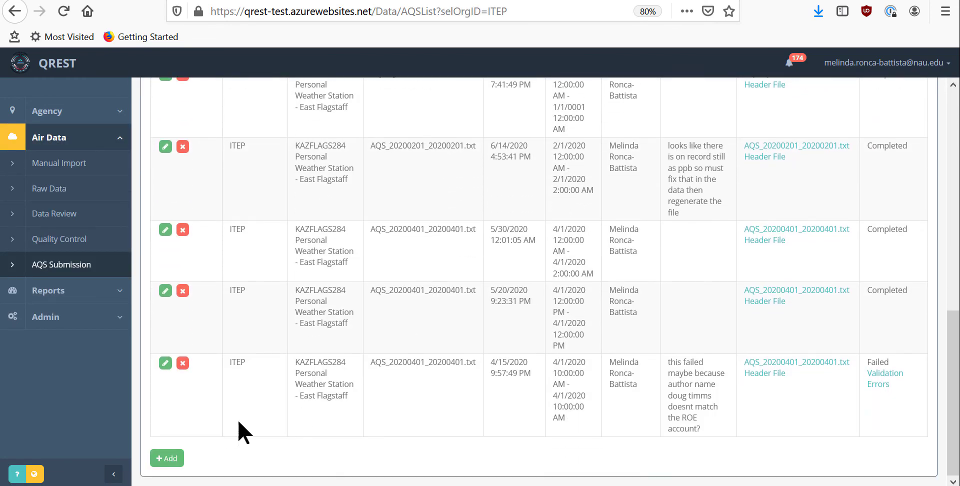
click(163, 458)
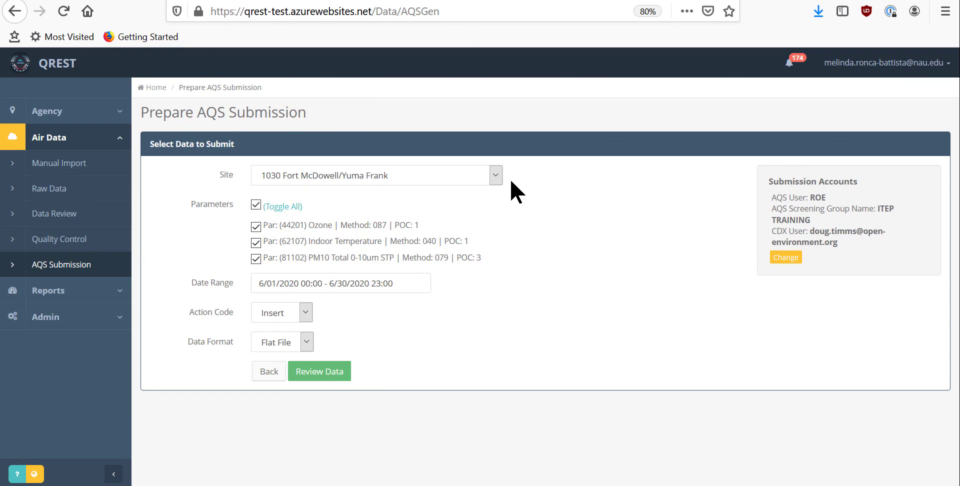
Generate an Insert flat file of Wind Speed - Scalar data for KAZFLAGS284 Personal Weather Station, covering 4/02/2020 00:00 to 4/03/2020 00:00
click(496, 176)
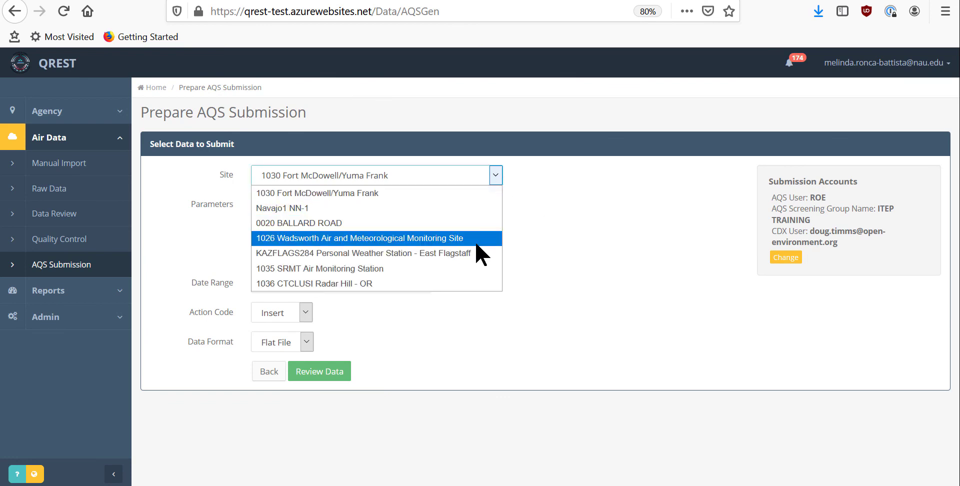
click(450, 253)
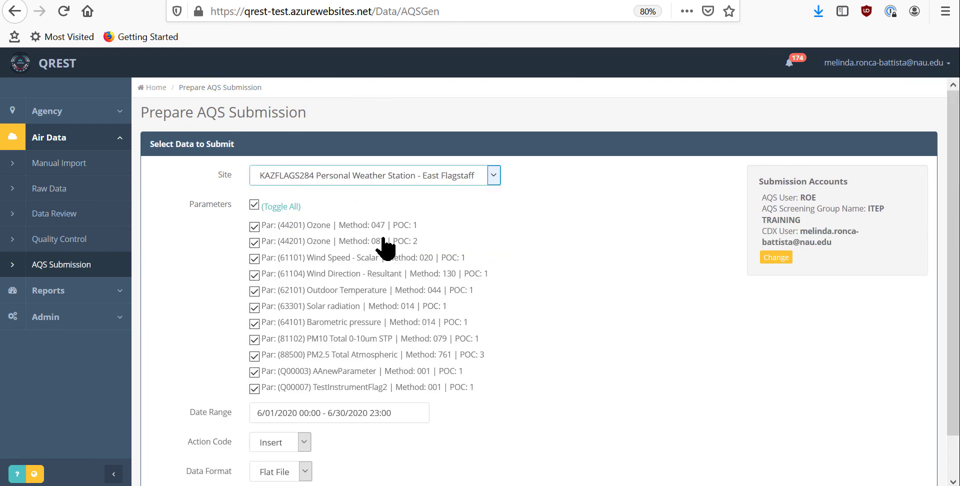
click(254, 205)
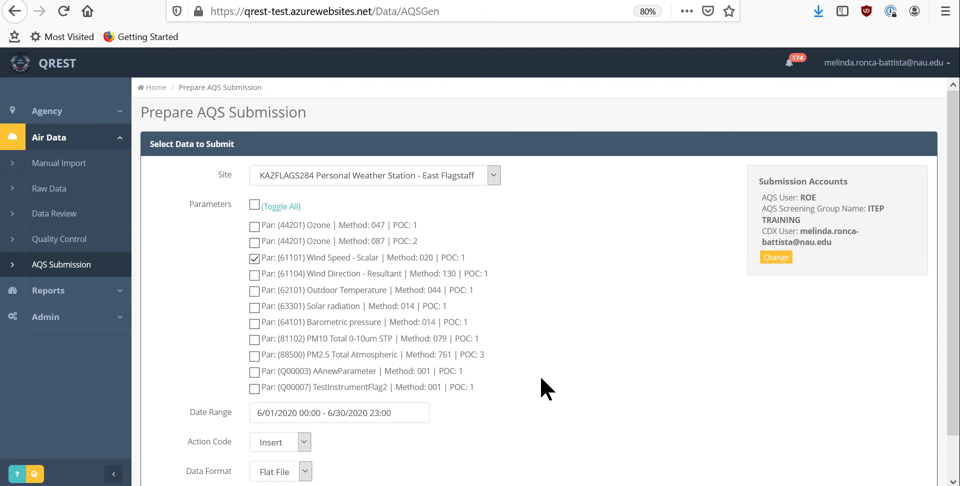
scroll(540, 376, down, 2)
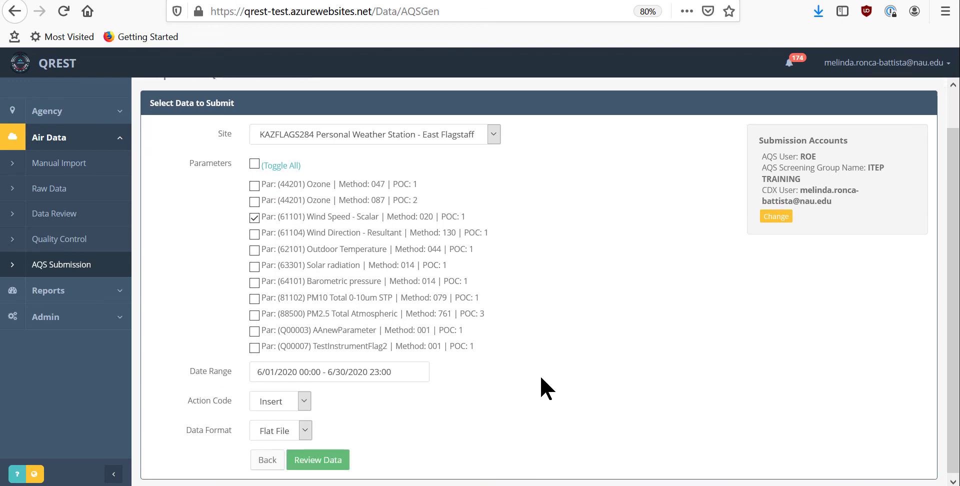
click(425, 365)
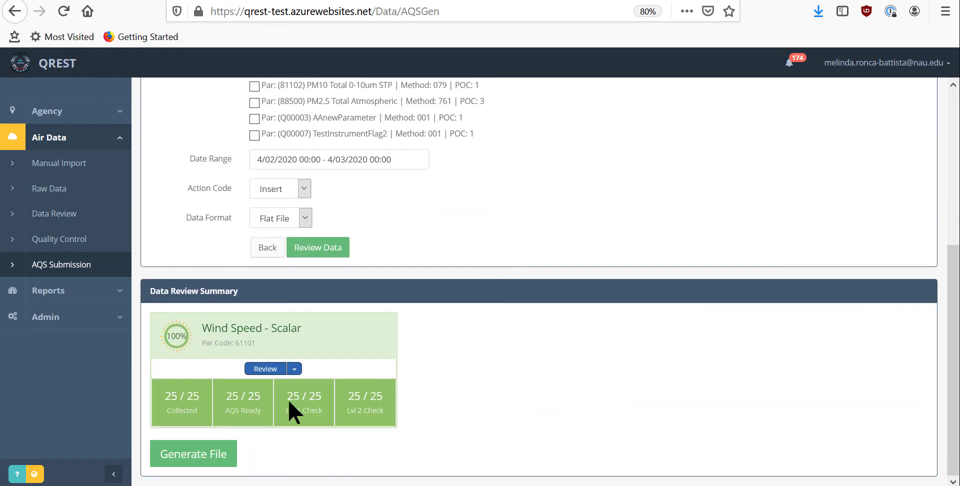
click(210, 455)
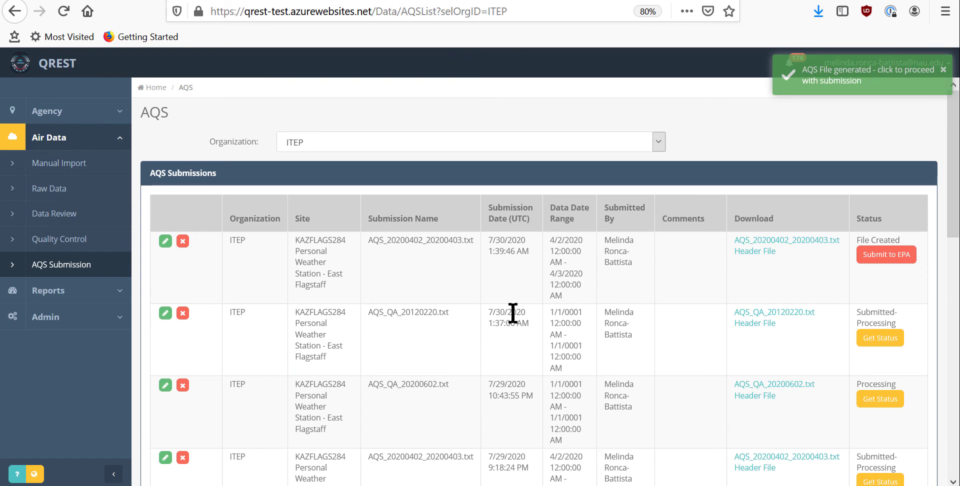
Open the newly generated AQS_20200402_20200403.txt in Notepad, examine its hourly records and close it
click(782, 245)
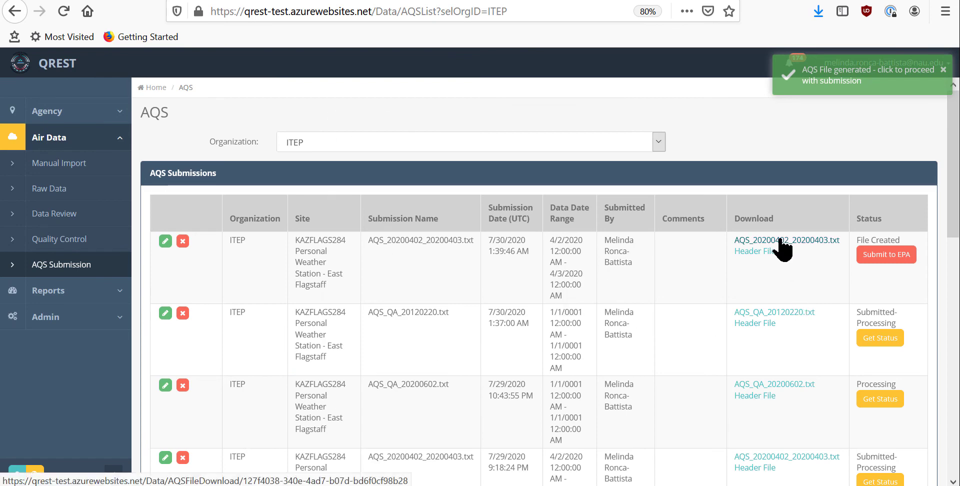
click(345, 236)
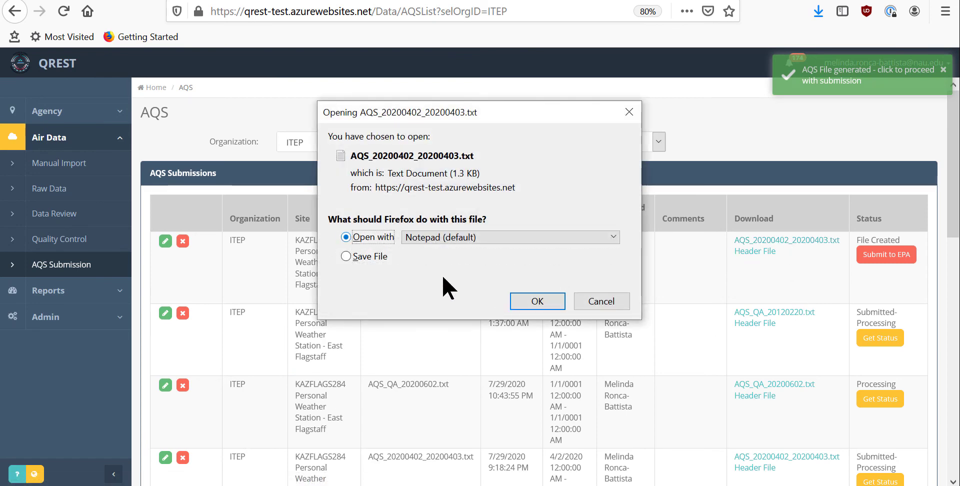
click(517, 299)
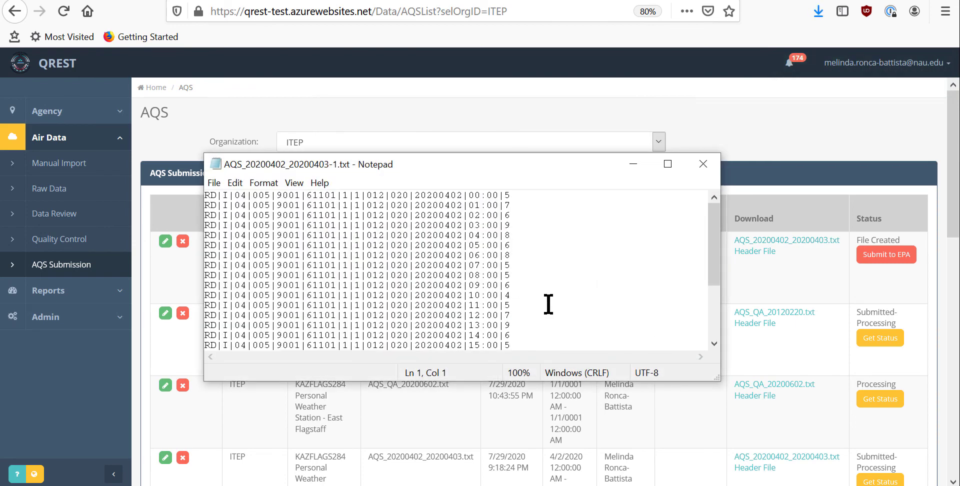
scroll(550, 300, down, 4)
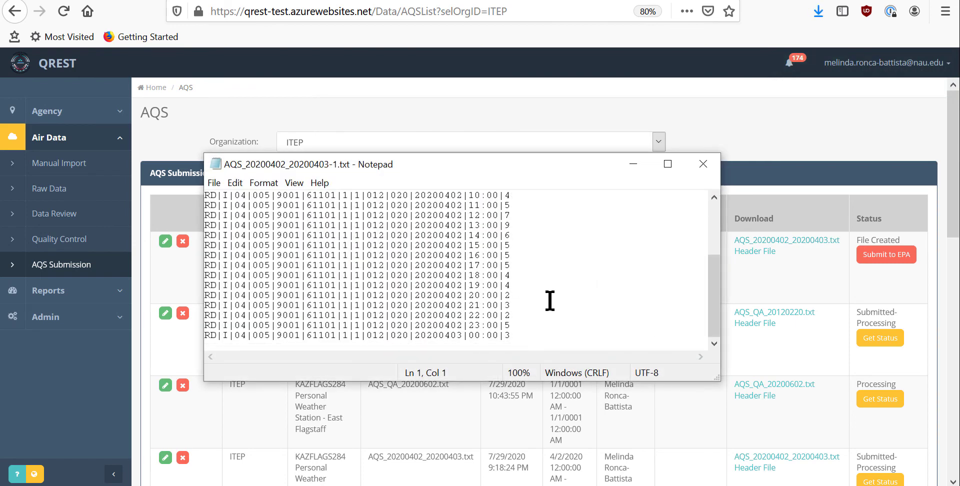
scroll(549, 301, up, 4)
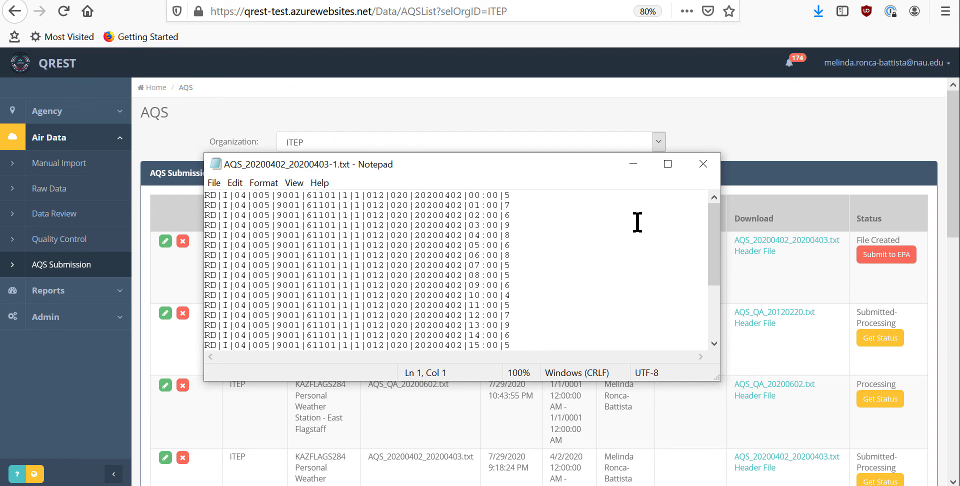
click(703, 164)
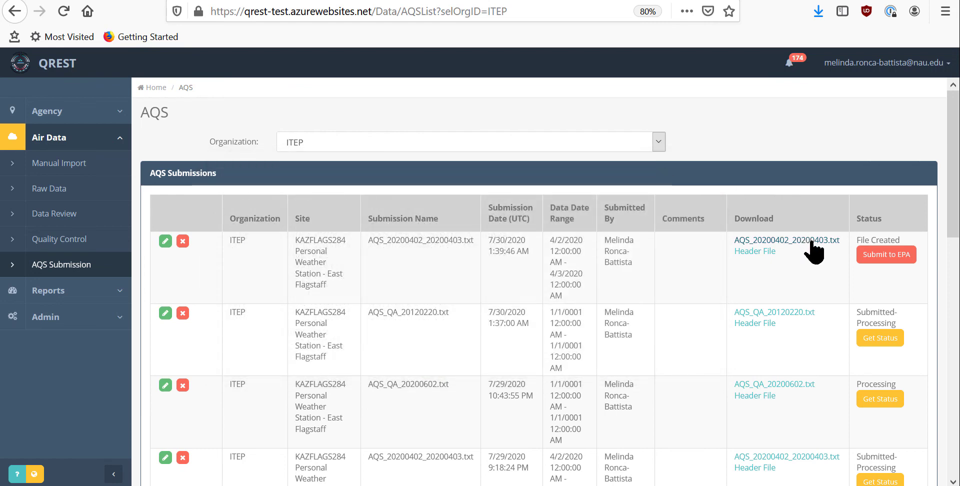
Submit the new AQS_20200402_20200403.txt to EPA and request the status of the AQS_QA_20120220.txt submission
click(869, 255)
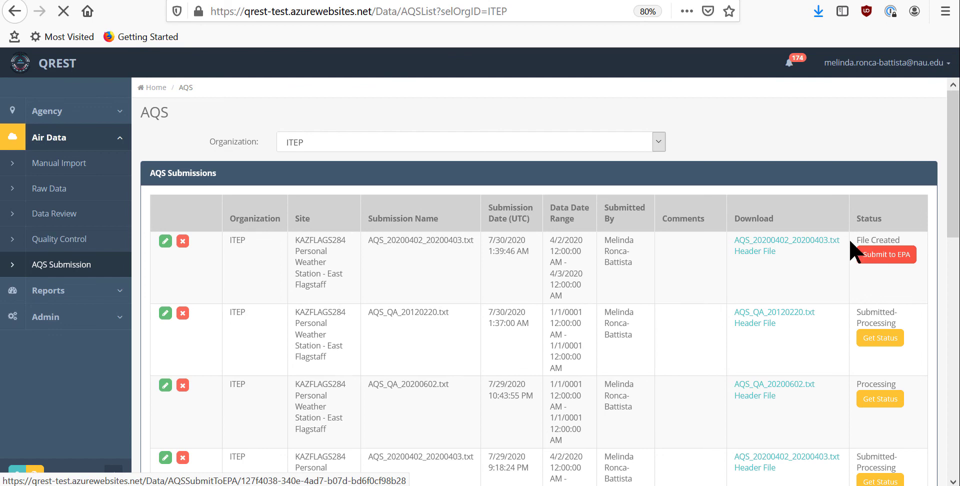
click(870, 345)
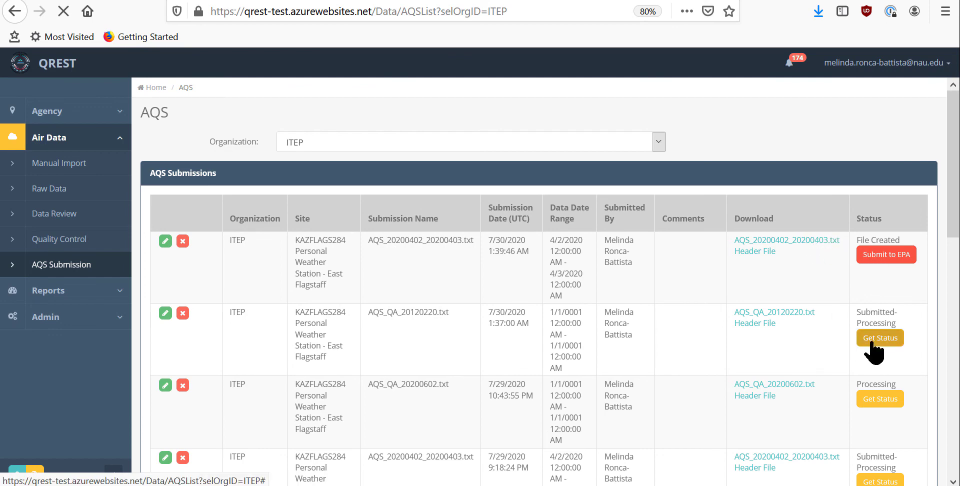
scroll(870, 350, down, 5)
Set up a data export report for ITEP with Air Data included, filtered to the KAZFLAGS284 PM10 Total 0-10um STP monitor, POC 1
click(87, 293)
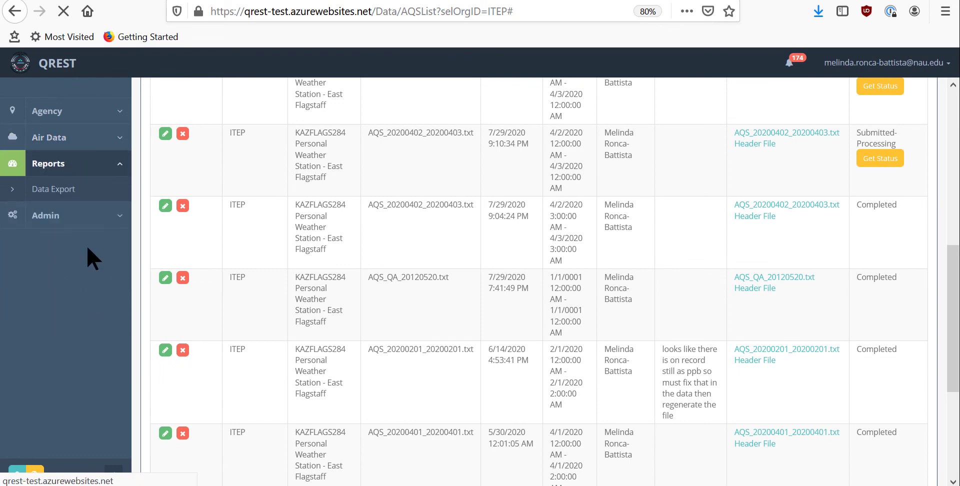
click(77, 195)
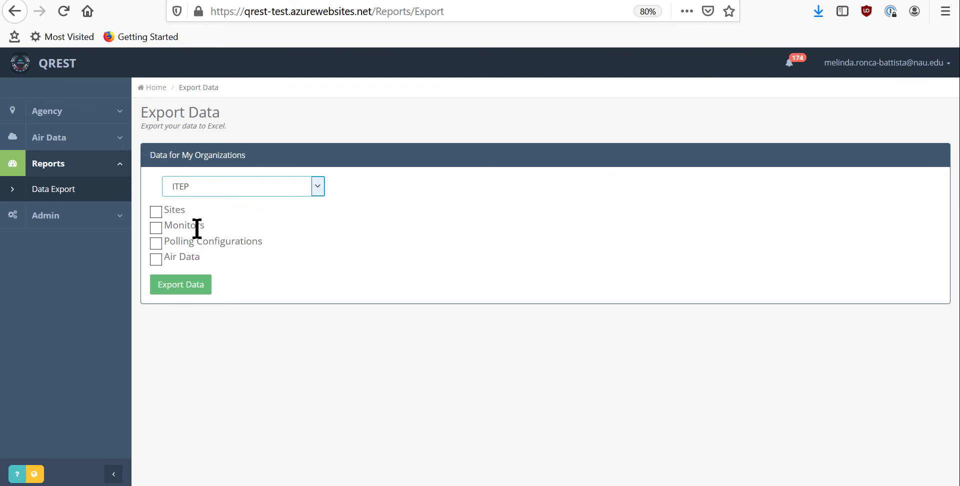
click(156, 260)
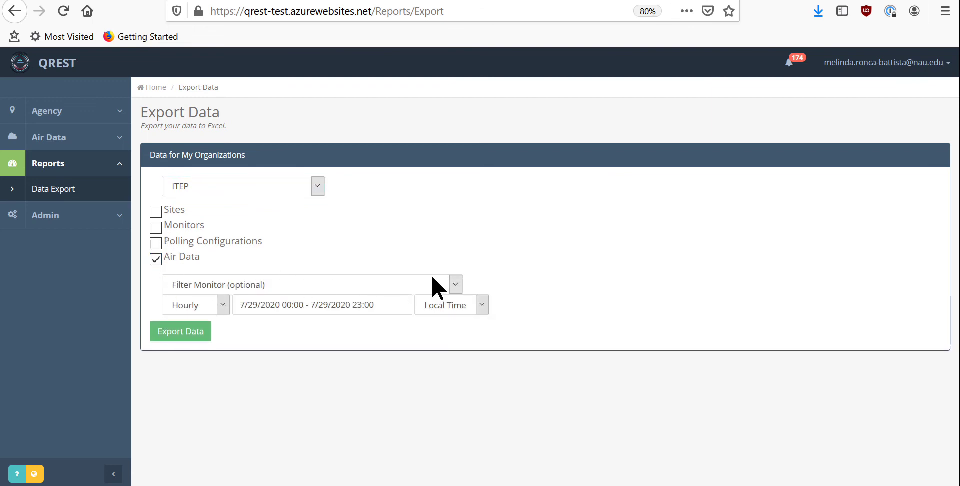
click(455, 286)
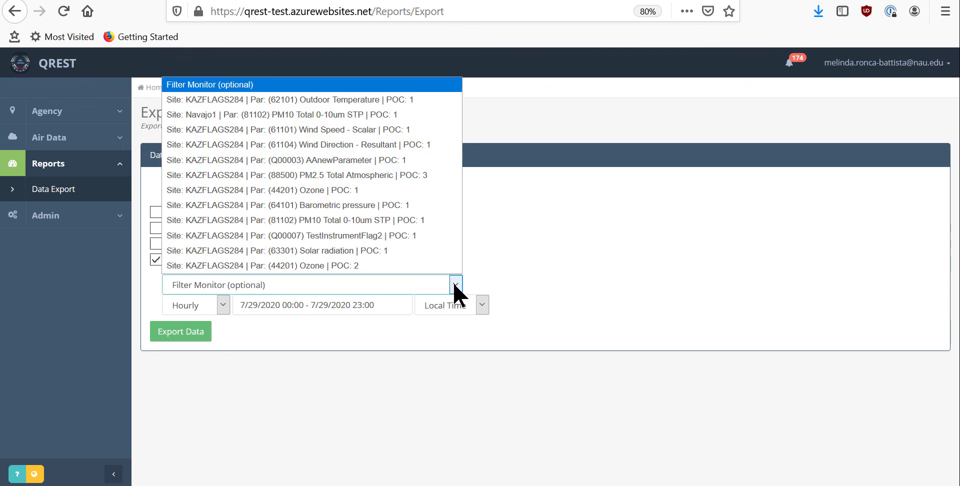
click(419, 220)
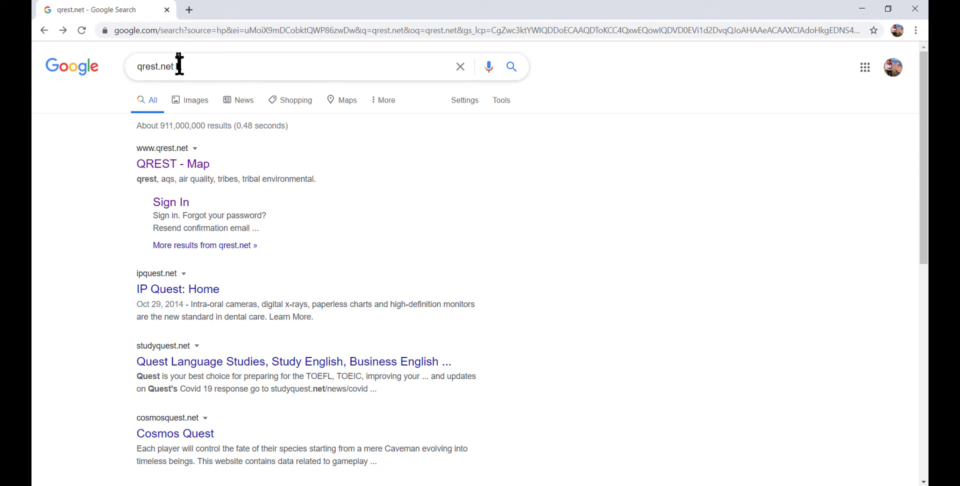
Switch to Chrome and open the public QREST map site from the search results for qrest.net
drag(179, 66, 124, 65)
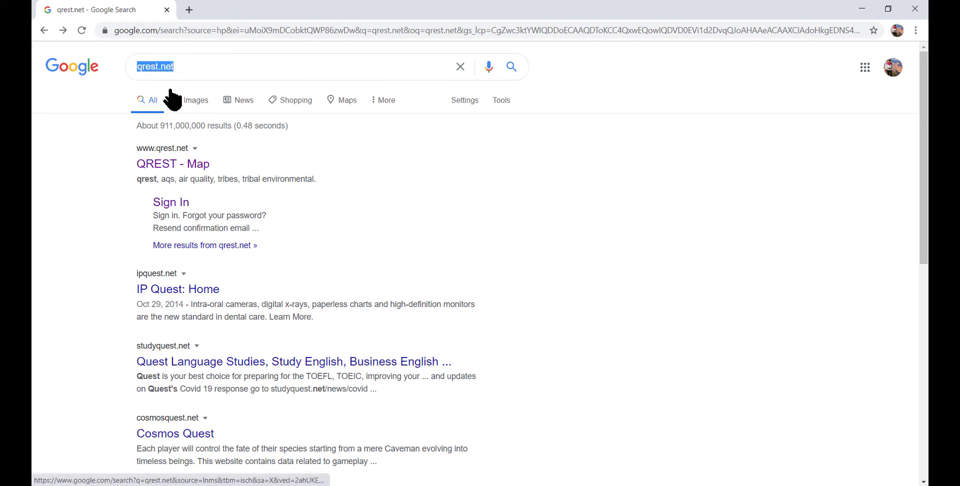
click(179, 169)
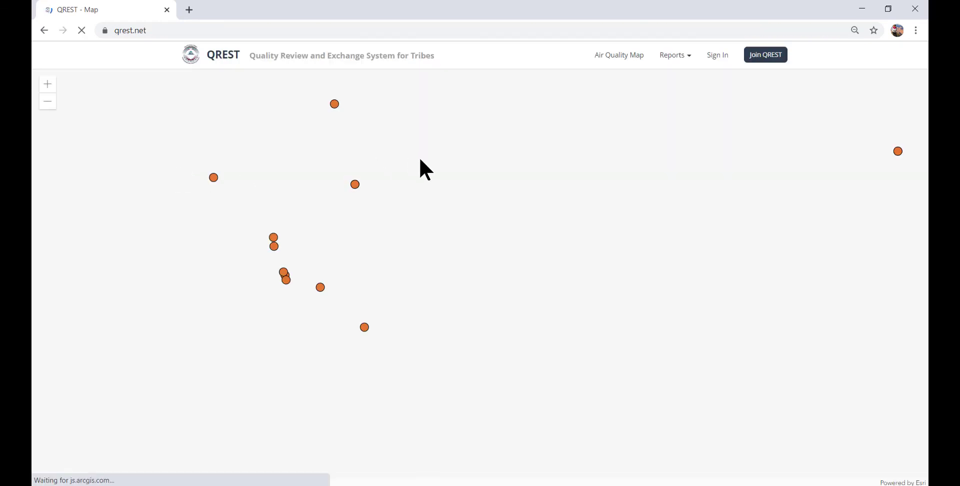